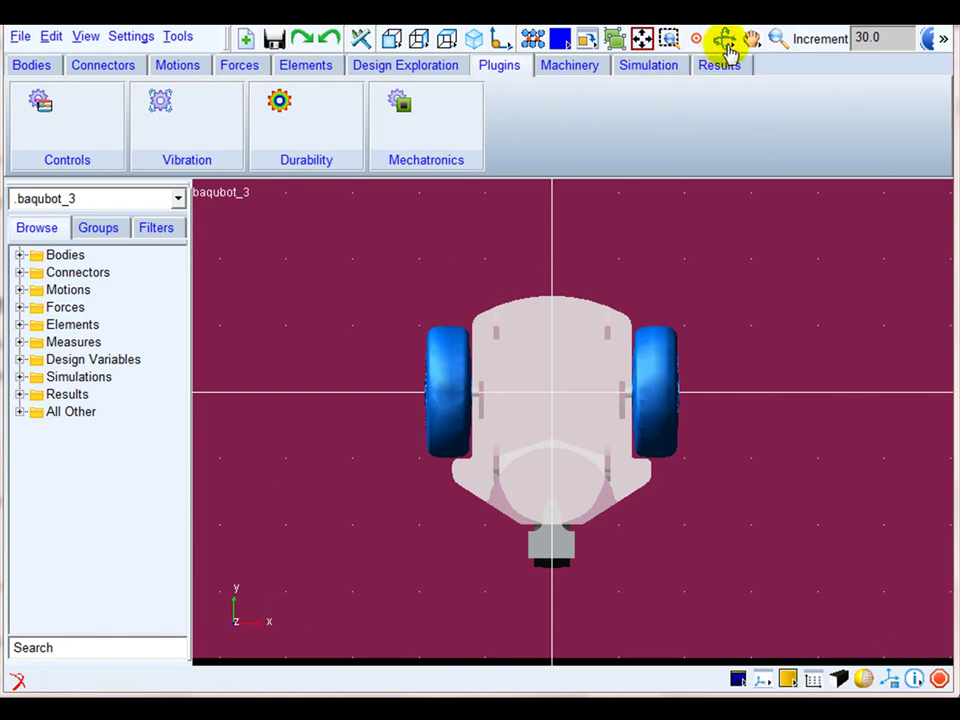
Step: Rotate the robot model and zoom in on the caster wheel
{"action": "left_click_drag", "start_coordinate": [606, 444], "coordinate": [438, 443]}
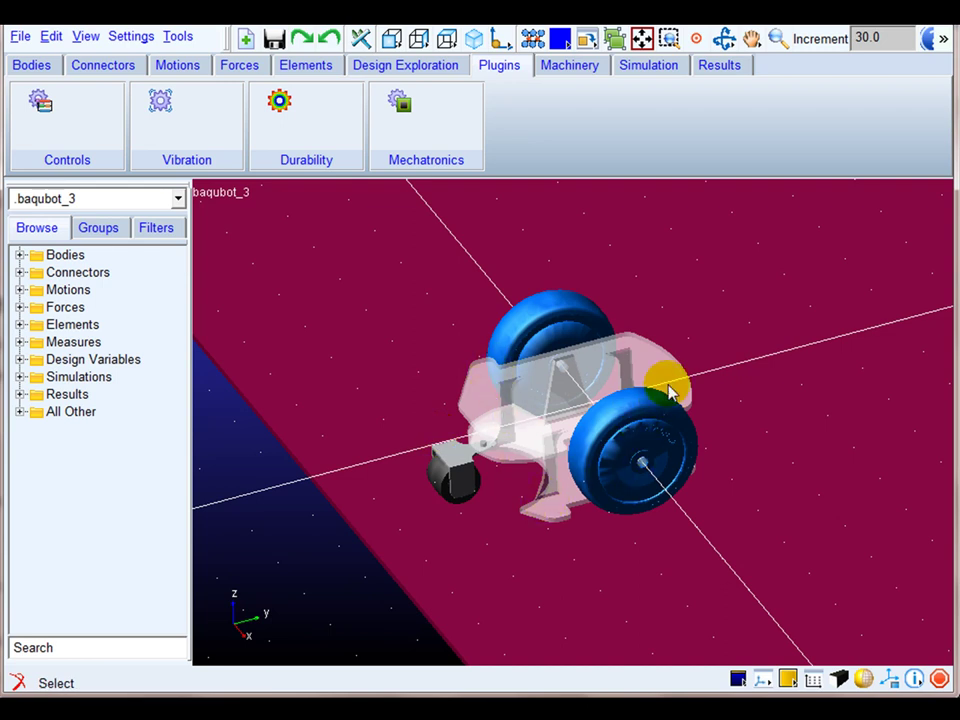
{"action": "left_click", "coordinate": [643, 335]}
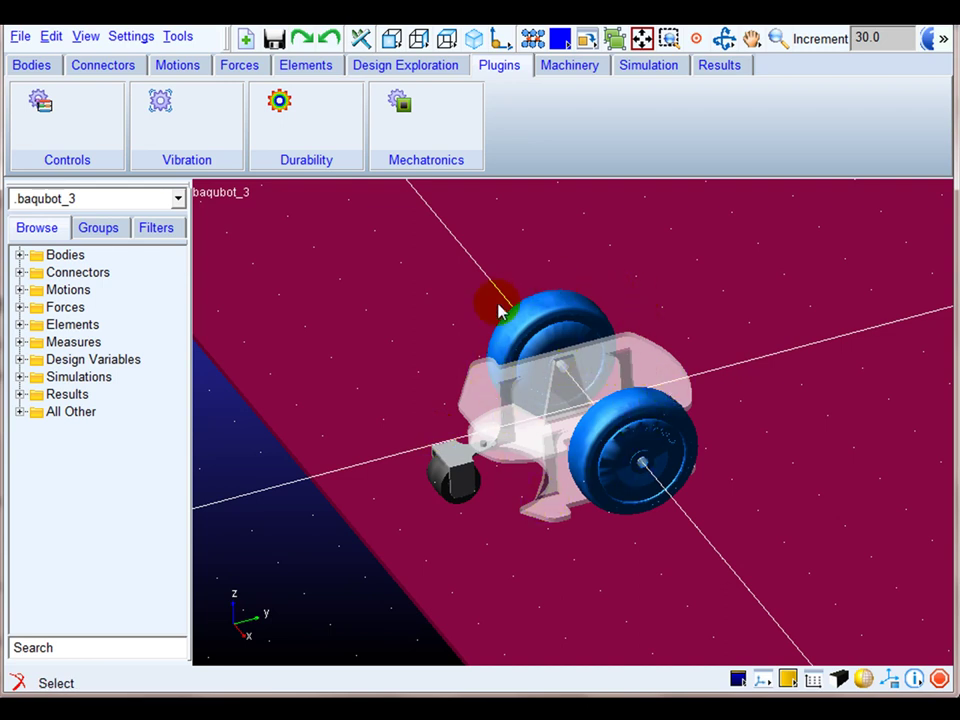
{"action": "left_click", "coordinate": [735, 470]}
{"action": "left_click_drag", "start_coordinate": [369, 420], "coordinate": [495, 521]}
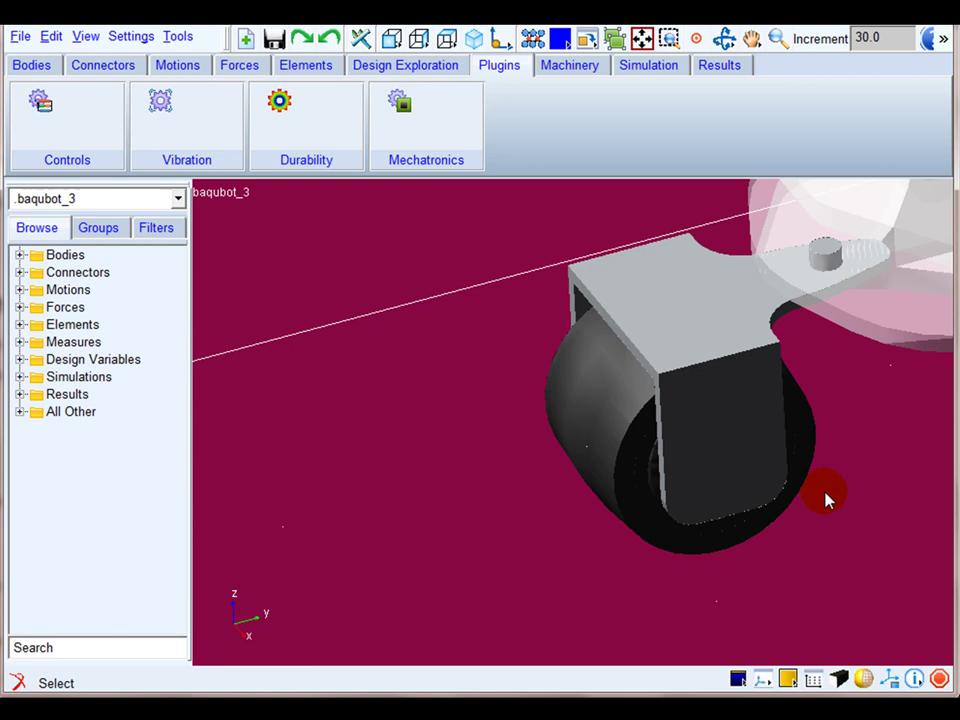
Step: Fit the whole robot and ground plane in view, rotate it, and expand the Bodies list
{"action": "left_click", "coordinate": [642, 38]}
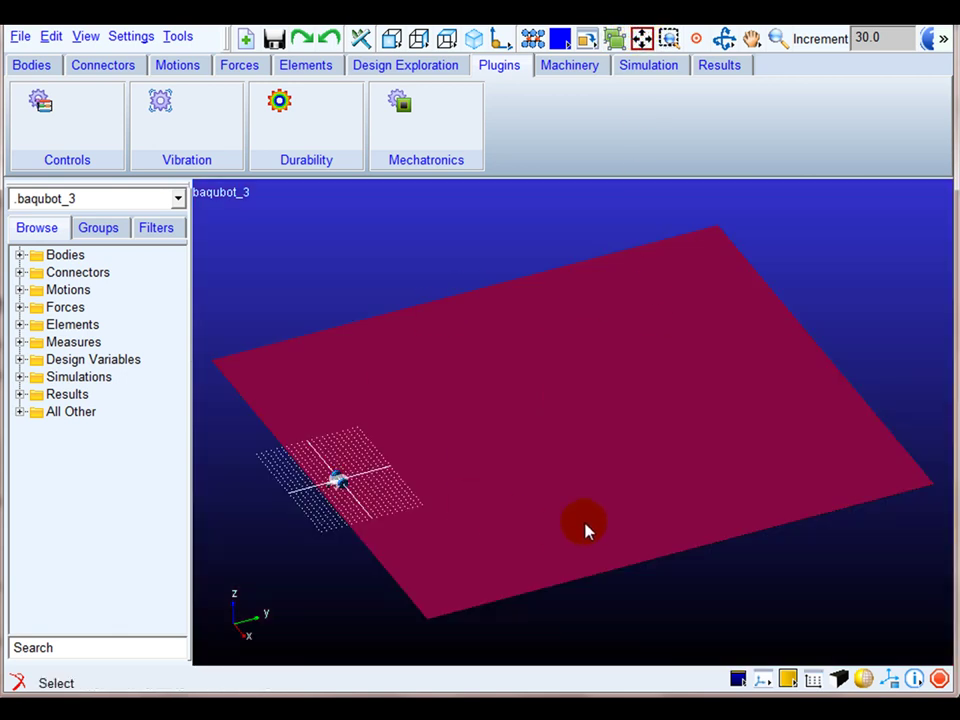
{"action": "middle_click_drag", "start_coordinate": [516, 428], "coordinate": [393, 475]}
{"action": "left_click", "coordinate": [20, 255]}
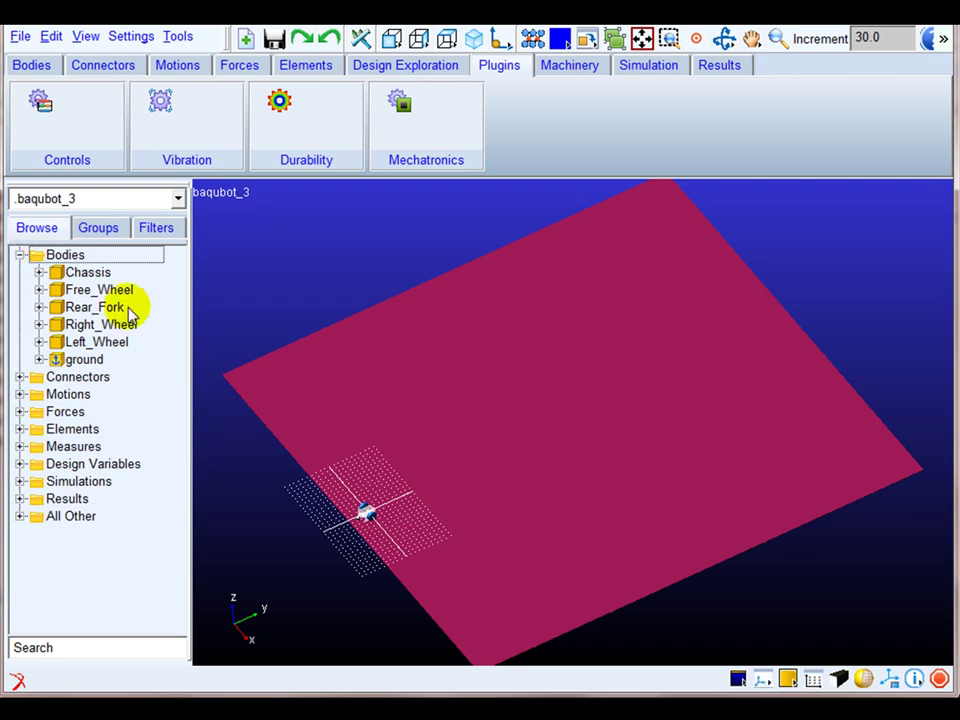
{"action": "right_click", "coordinate": [76, 271]}
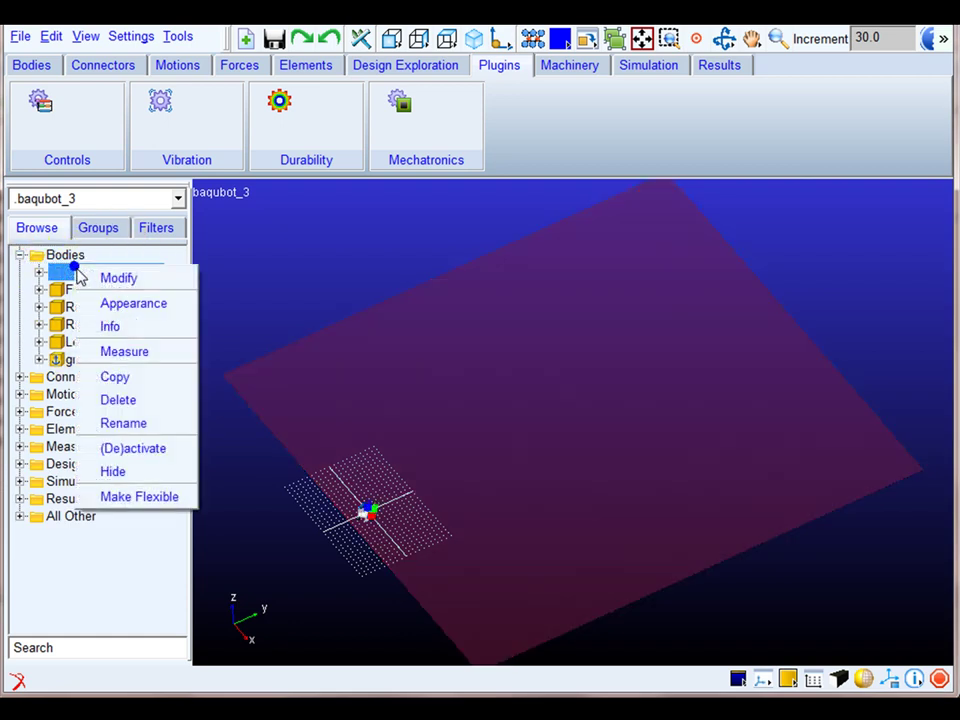
{"action": "left_click", "coordinate": [140, 326]}
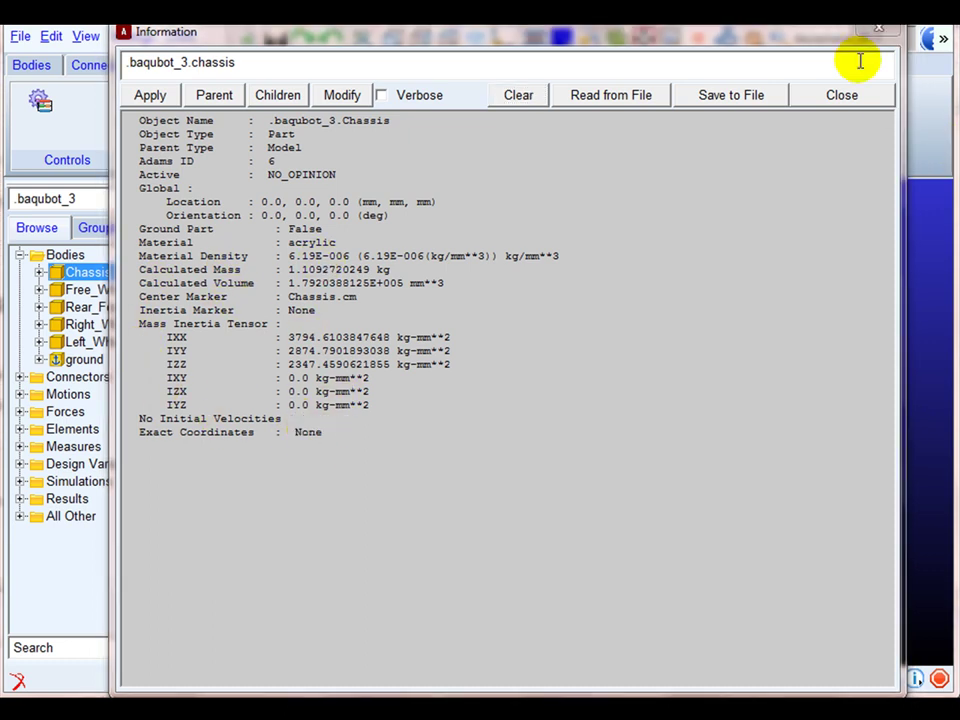
{"action": "left_click", "coordinate": [872, 33]}
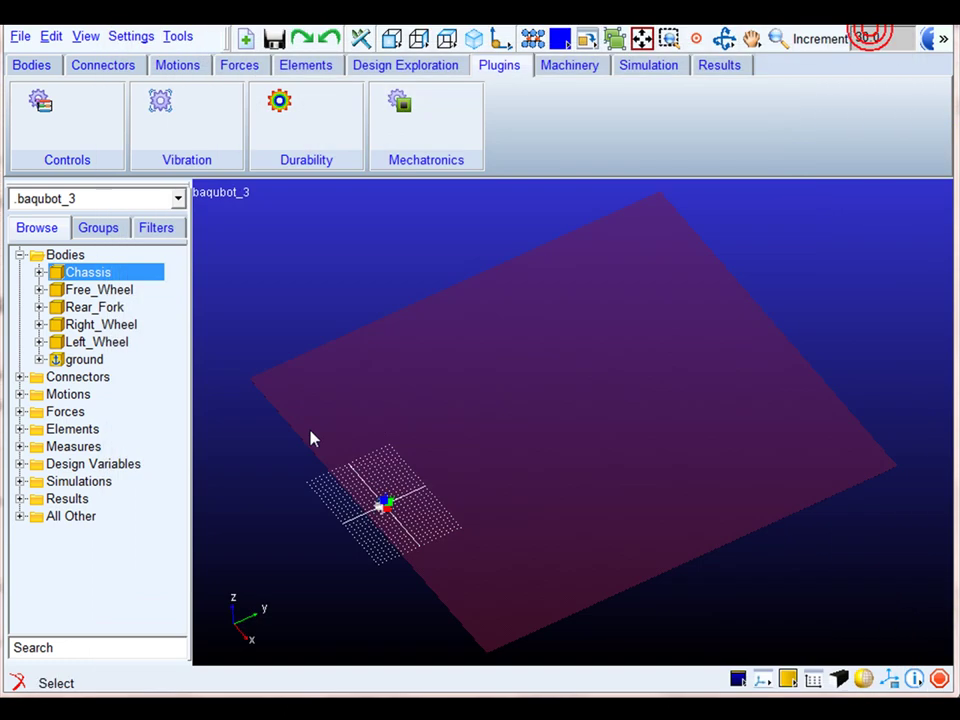
Step: Swap the Bodies list for Connectors, zoom onto the robot, and show joint and marker icons
{"action": "left_click", "coordinate": [20, 255]}
{"action": "left_click", "coordinate": [21, 272]}
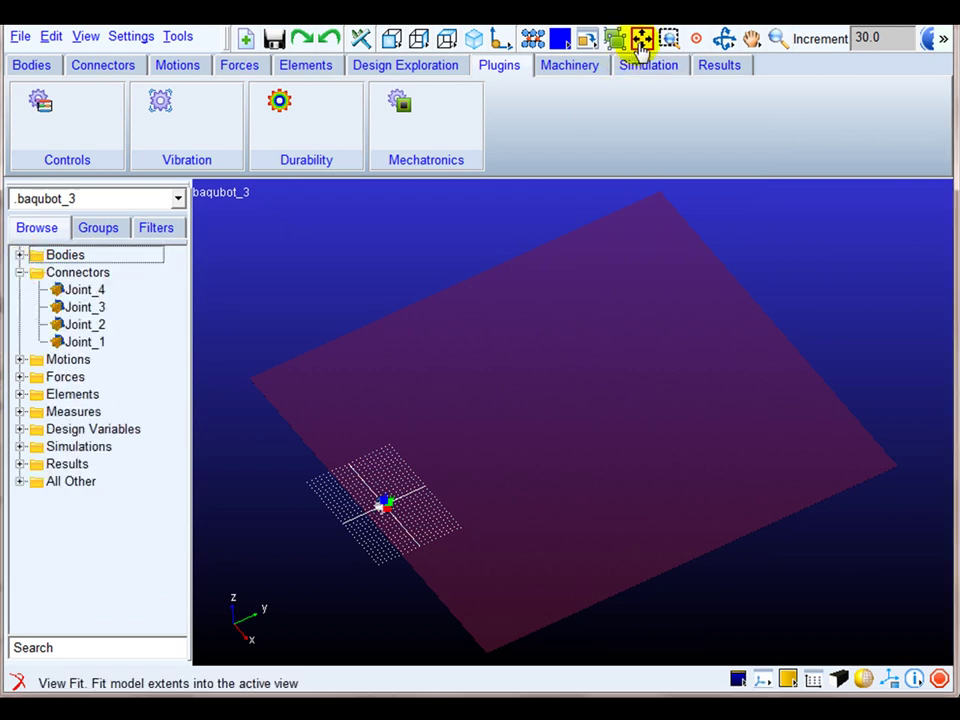
{"action": "left_click", "coordinate": [669, 38]}
{"action": "left_click_drag", "start_coordinate": [349, 469], "coordinate": [424, 534]}
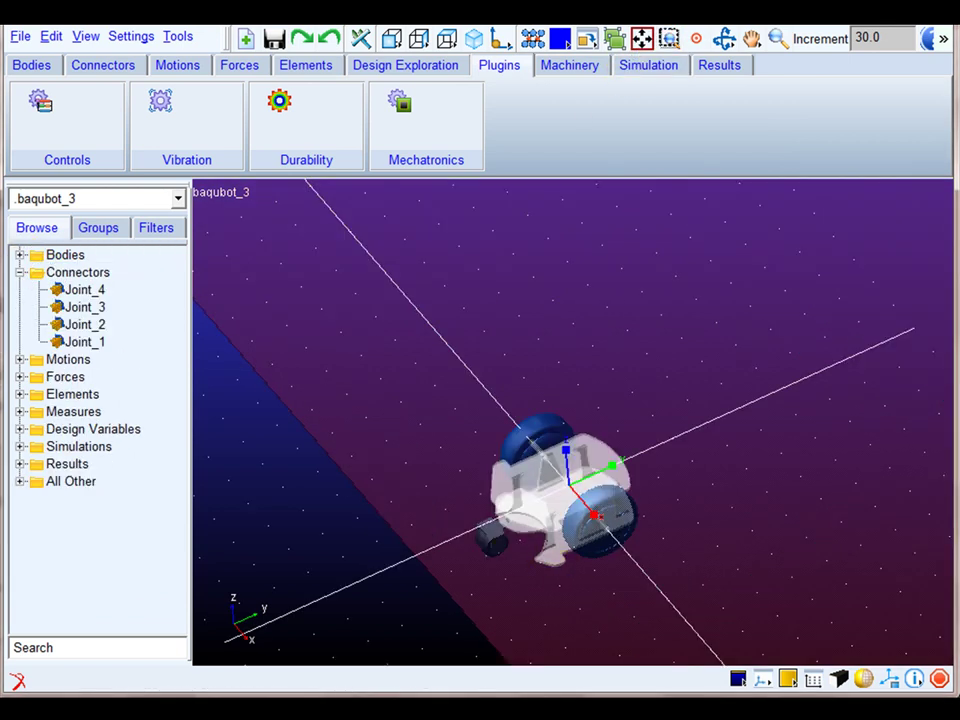
{"action": "left_click", "coordinate": [893, 679]}
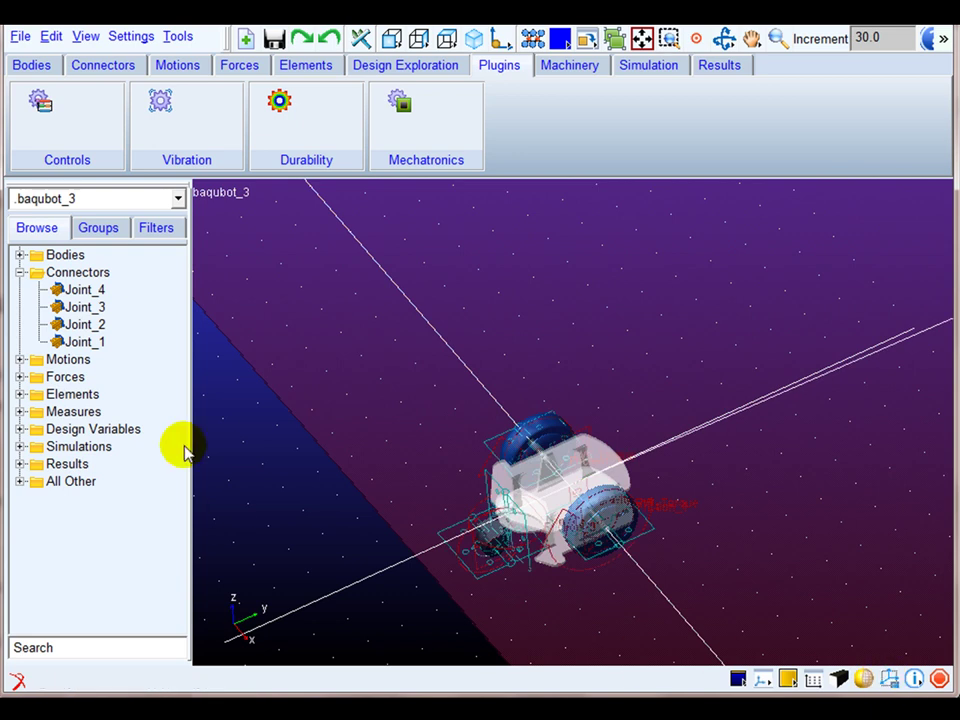
Step: Highlight Joint_1 through Joint_4 in turn, zooming into the caster, then clear the selection
{"action": "left_click", "coordinate": [92, 345]}
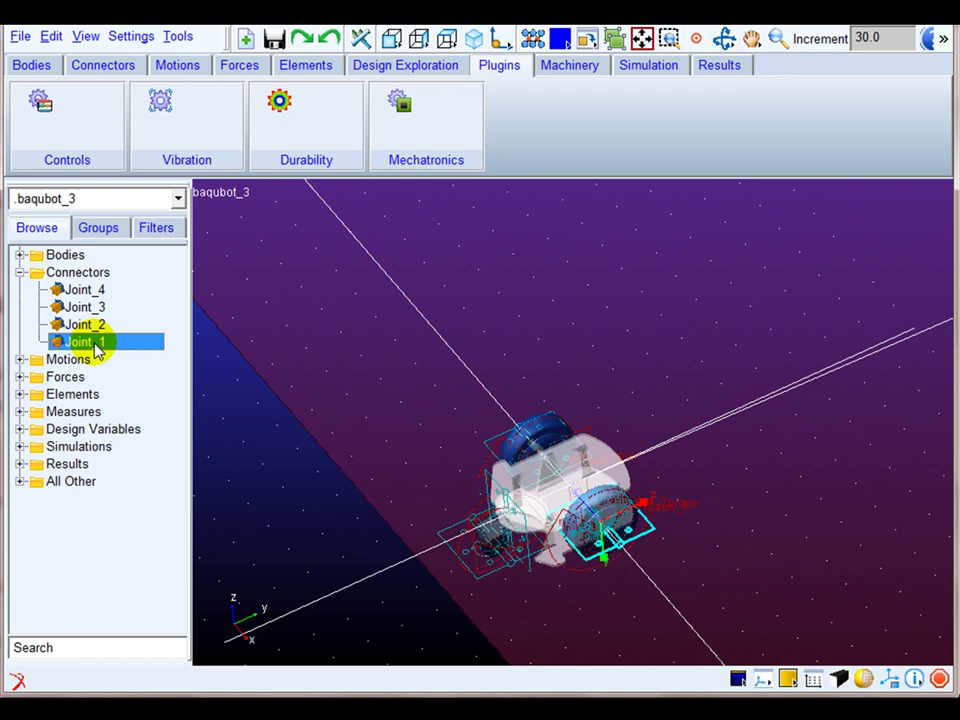
{"action": "left_click", "coordinate": [95, 325]}
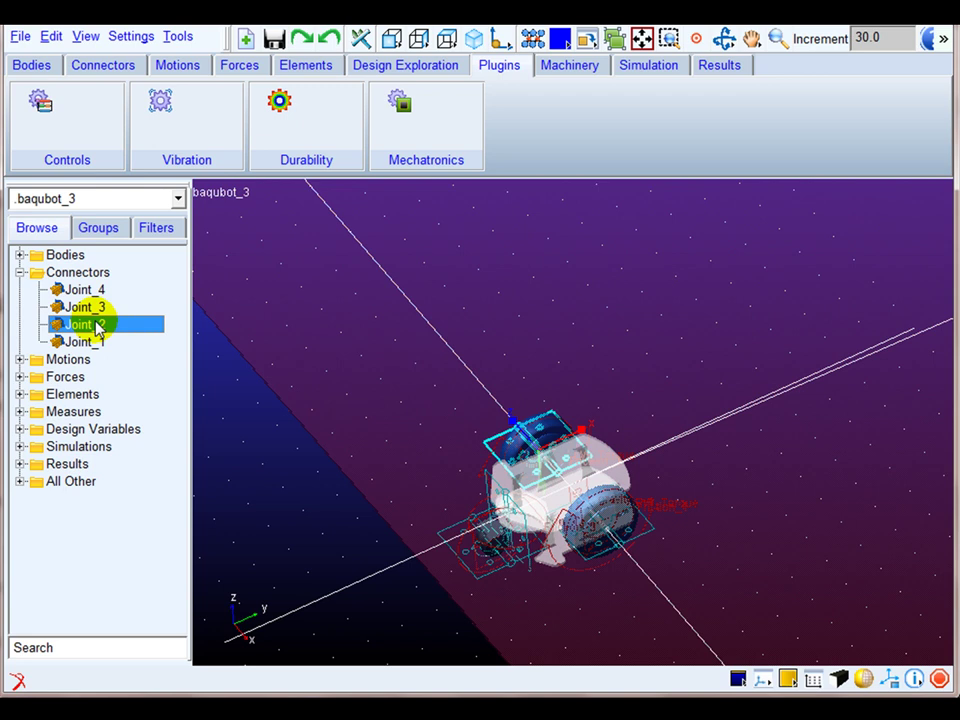
{"action": "left_click", "coordinate": [99, 308]}
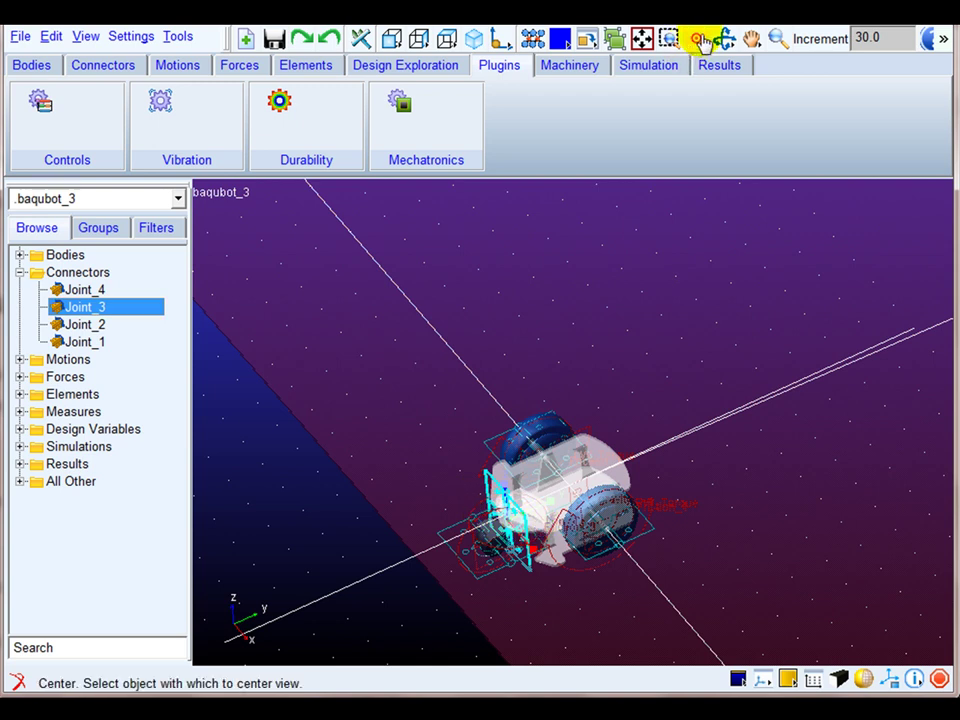
{"action": "left_click", "coordinate": [669, 38]}
{"action": "left_click_drag", "start_coordinate": [448, 468], "coordinate": [572, 575]}
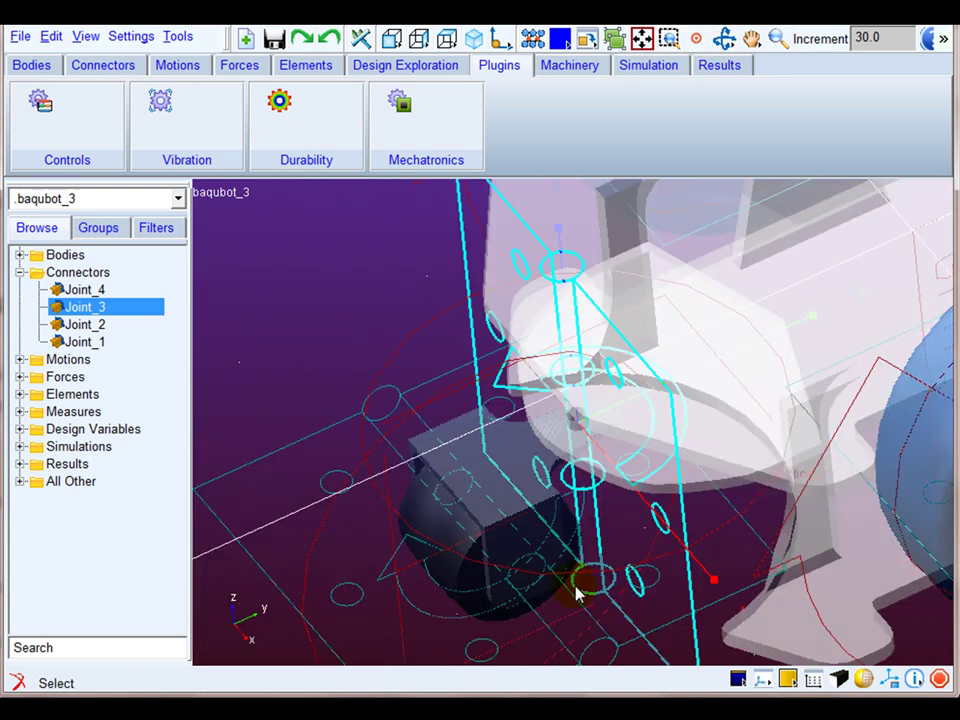
{"action": "left_click", "coordinate": [84, 290]}
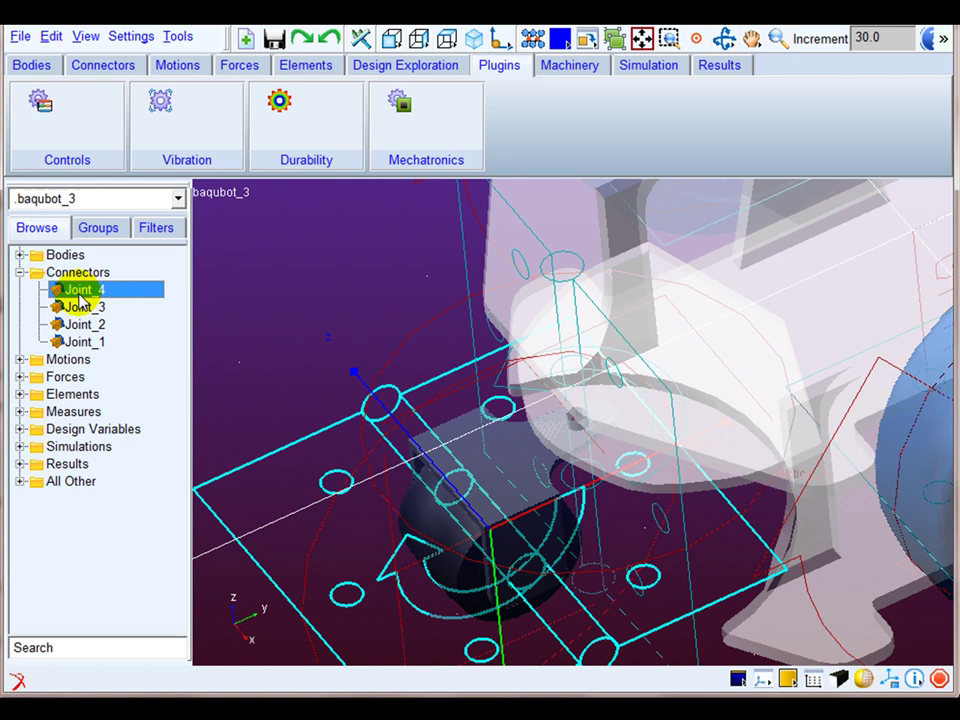
{"action": "left_click", "coordinate": [453, 481]}
{"action": "left_click", "coordinate": [427, 430]}
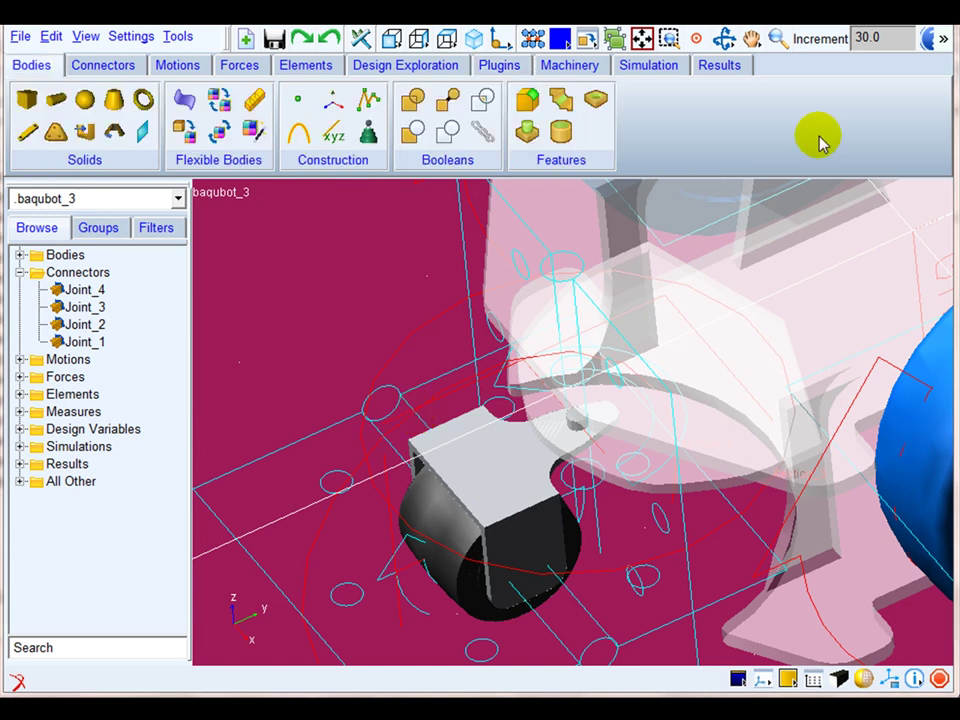
Step: Zoom out to the whole robot, collapse Connectors and expand the Forces list
{"action": "left_click", "coordinate": [777, 38]}
{"action": "left_click_drag", "start_coordinate": [760, 385], "coordinate": [686, 430]}
{"action": "right_click", "coordinate": [355, 383]}
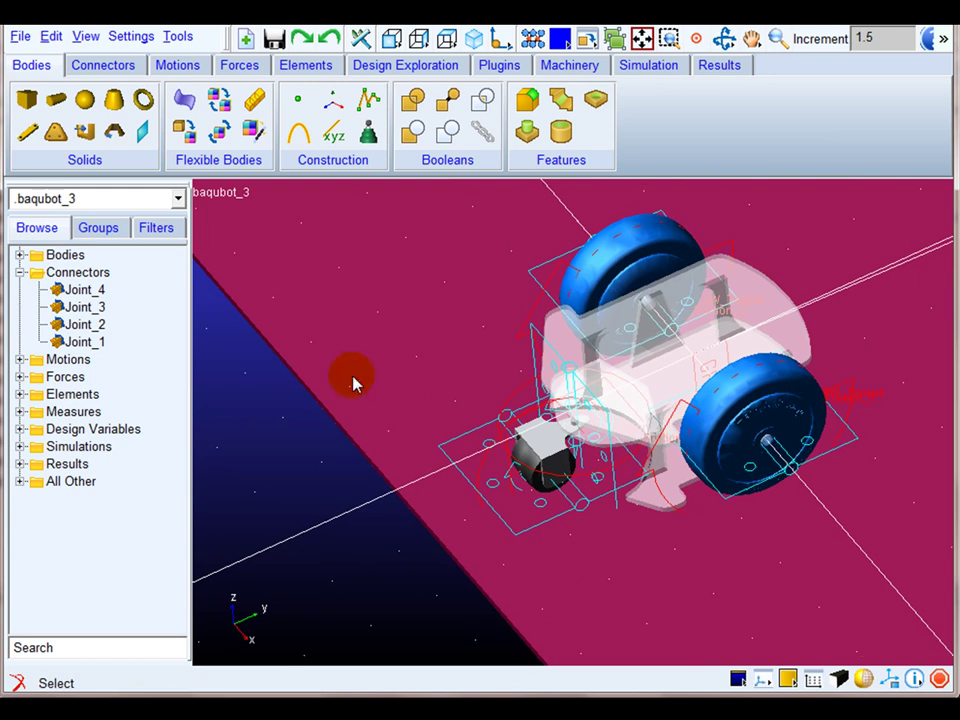
{"action": "left_click", "coordinate": [20, 273]}
{"action": "left_click", "coordinate": [20, 307]}
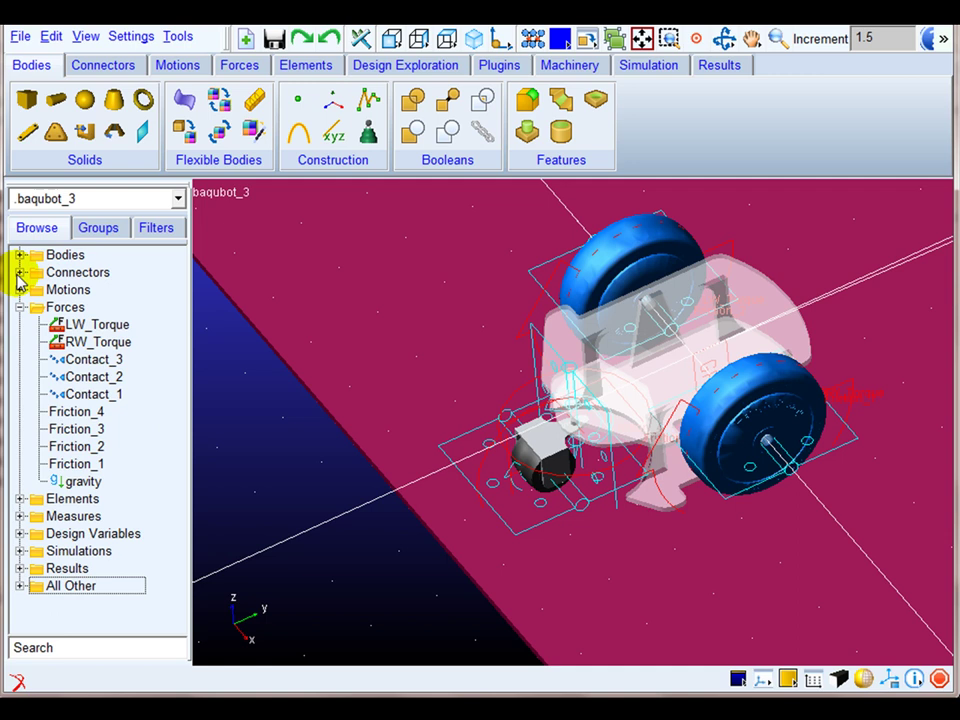
Step: Highlight gravity, Friction_1–4, Contact_1–3, and the RW_Torque and LW_Torque forces on the model
{"action": "left_click", "coordinate": [84, 481]}
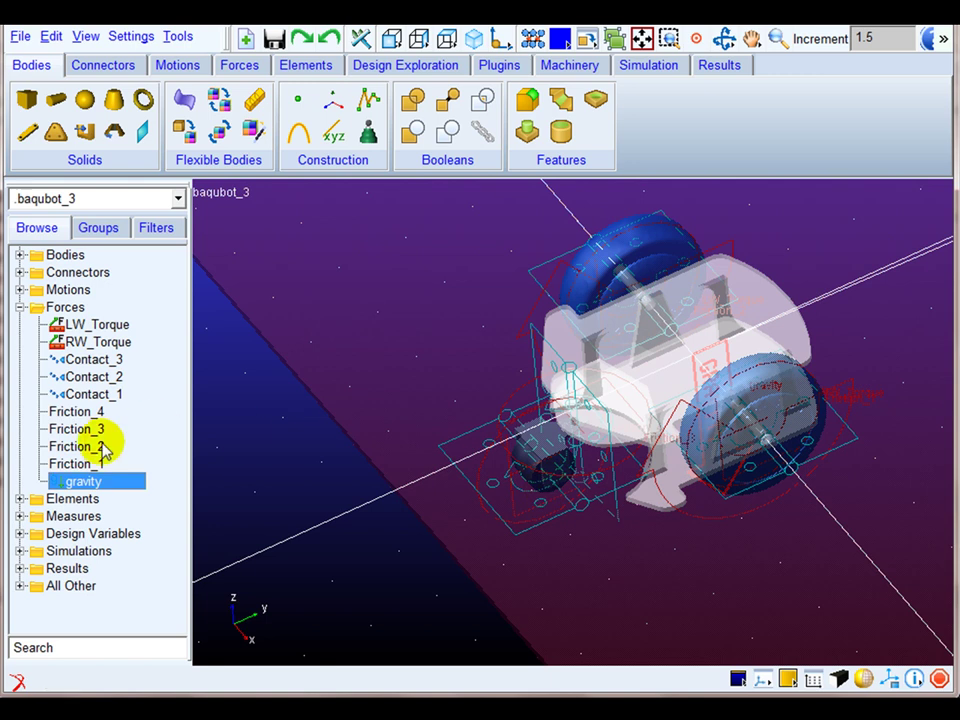
{"action": "left_click_drag", "start_coordinate": [98, 466], "coordinate": [94, 411]}
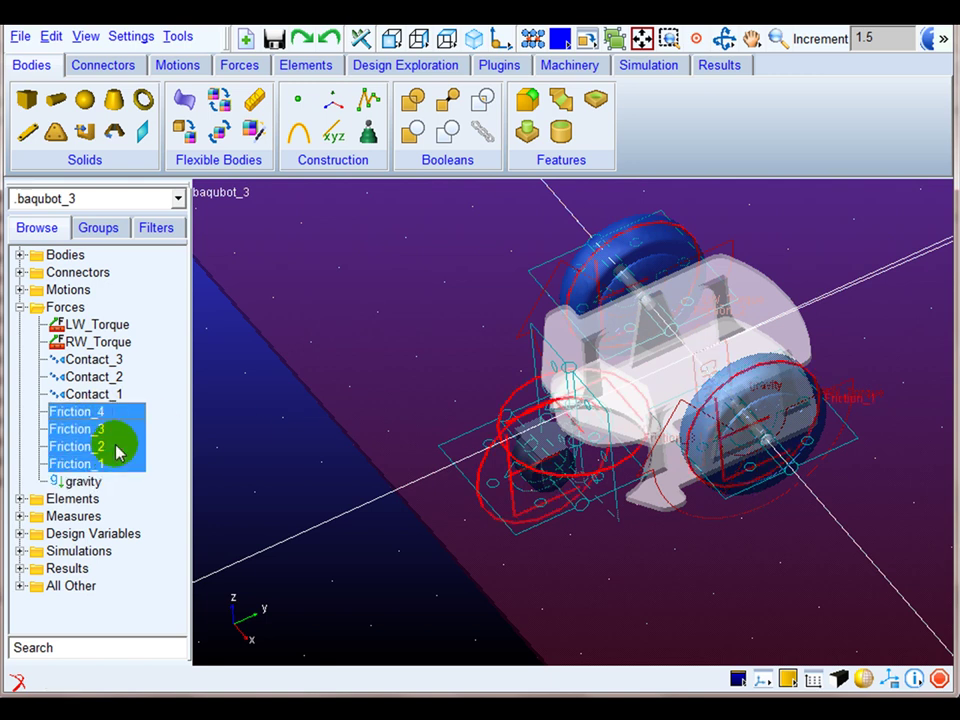
{"action": "left_click", "coordinate": [115, 396]}
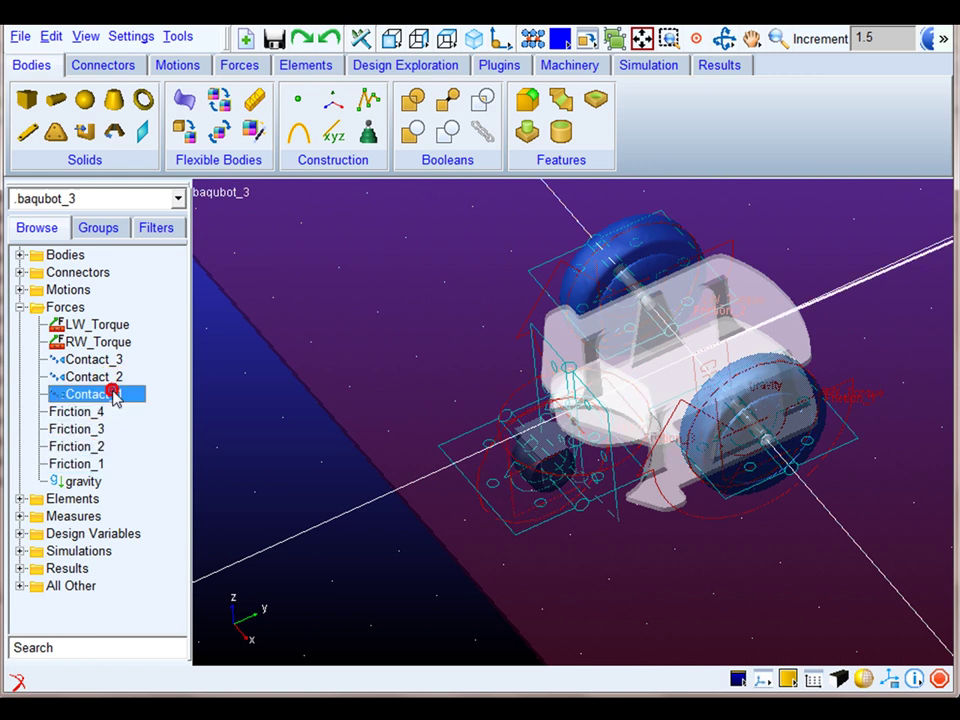
{"action": "left_click", "coordinate": [117, 380], "text": "ctrl"}
{"action": "left_click", "coordinate": [118, 362], "text": "ctrl"}
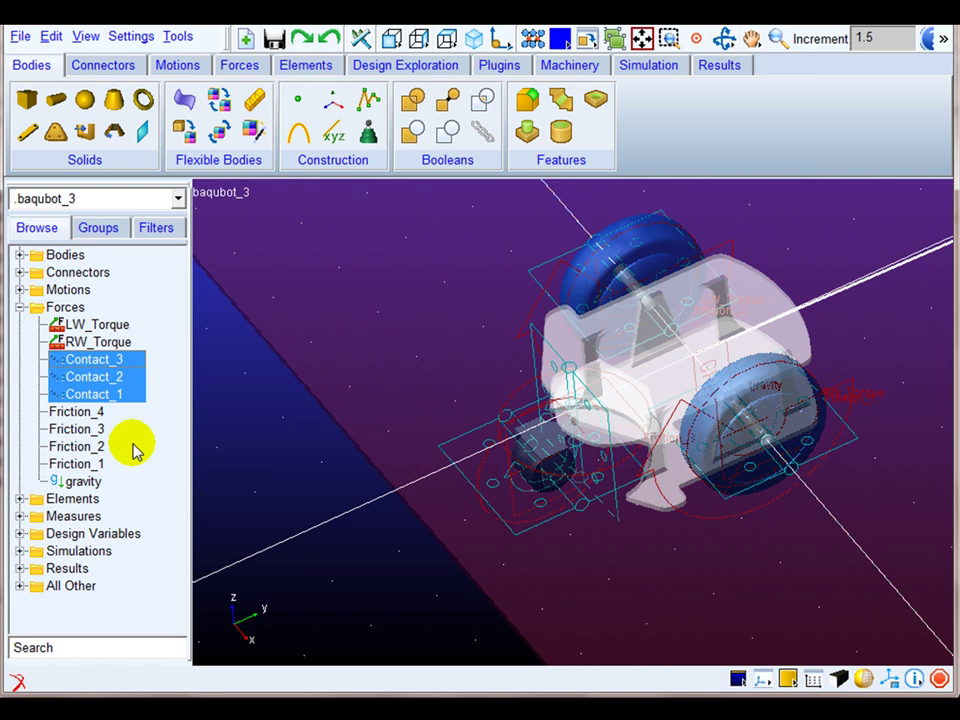
{"action": "left_click", "coordinate": [116, 342]}
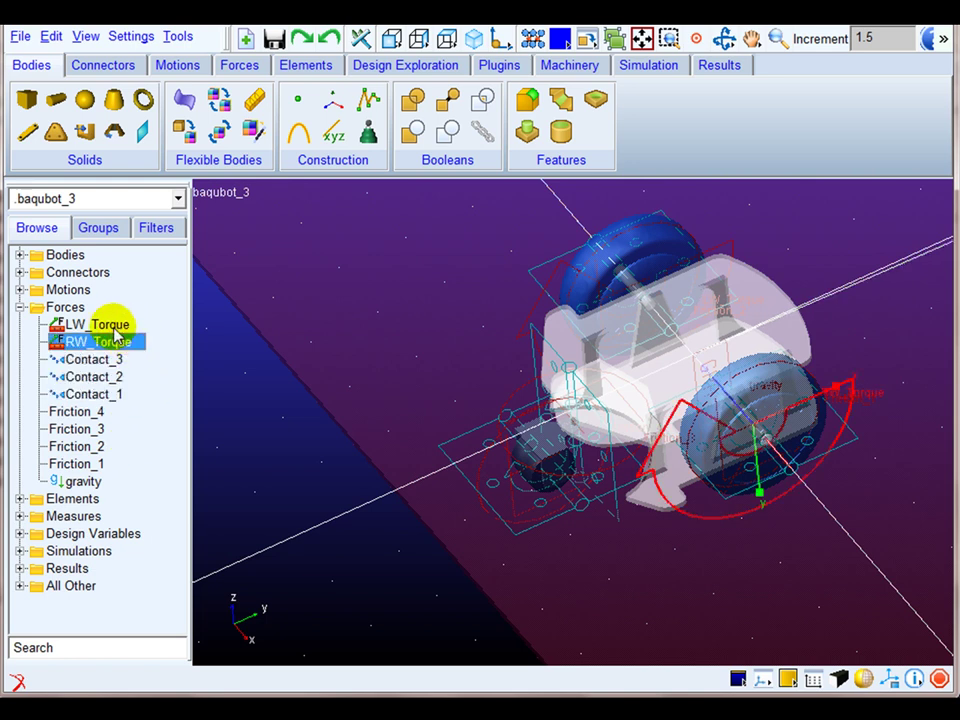
{"action": "left_click", "coordinate": [112, 326], "text": "ctrl"}
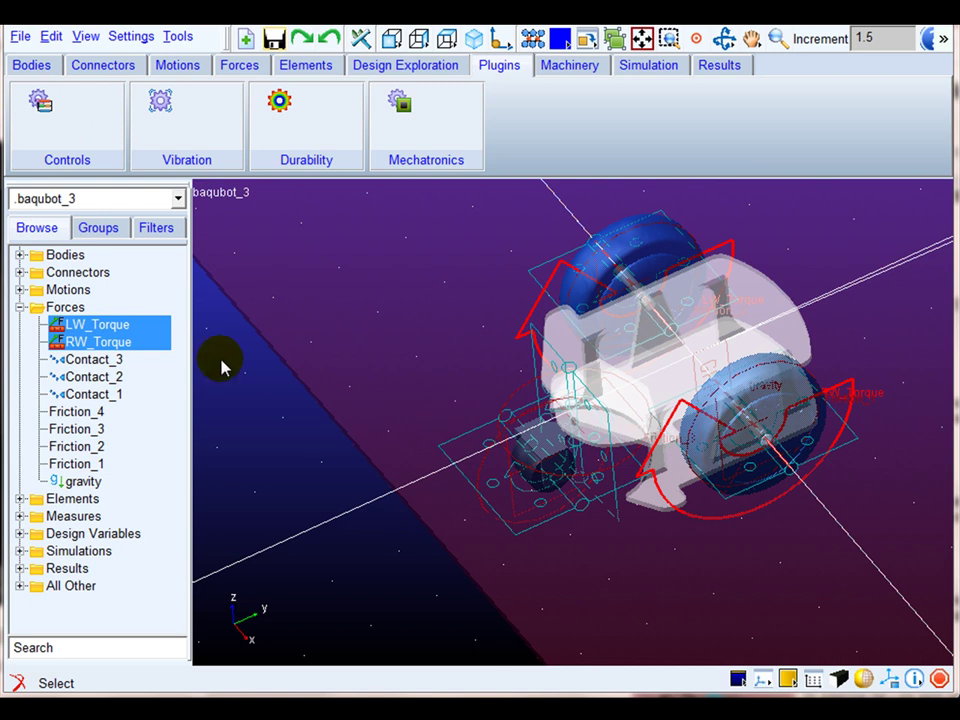
Step: Show the plug-in tool set, collapse Forces and expand Elements in the model tree
{"action": "left_click", "coordinate": [28, 320]}
{"action": "left_click", "coordinate": [20, 307]}
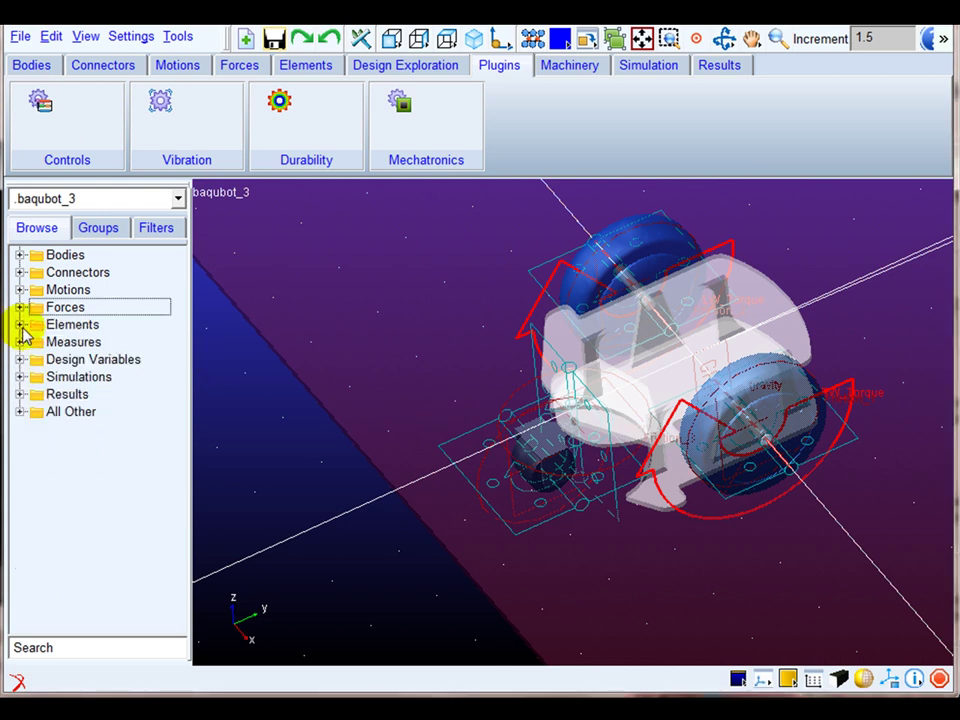
{"action": "left_click", "coordinate": [20, 325]}
Step: Expand System Elements and select the pairs Trw/Tlw and Wrw/Wlw, then Alpha, then the pair X_Dist/Y_Dist
{"action": "left_click", "coordinate": [38, 342]}
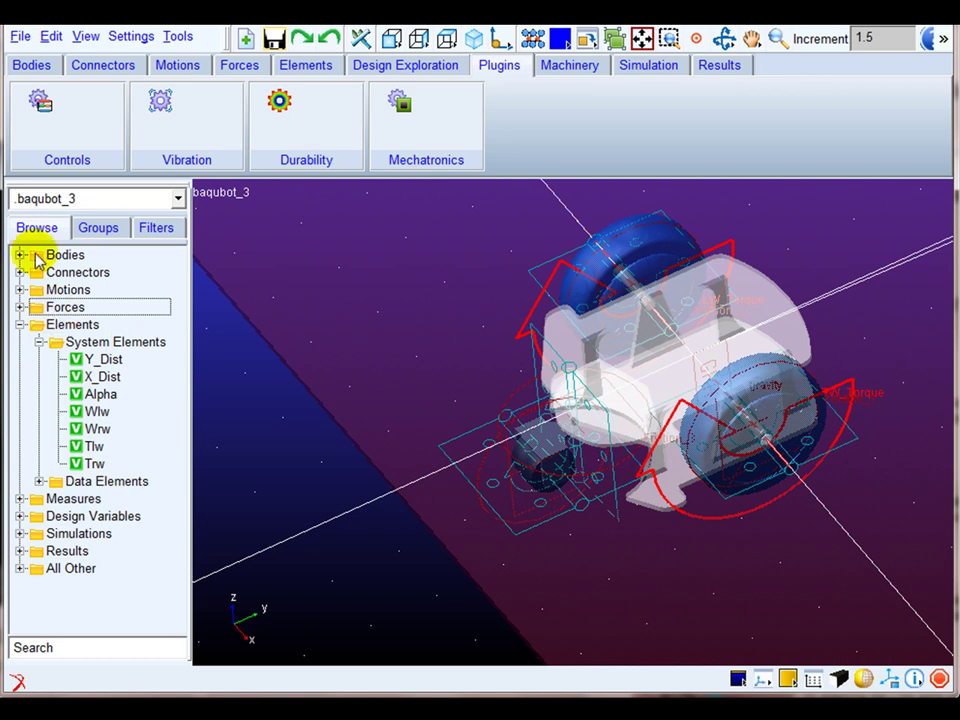
{"action": "left_click", "coordinate": [95, 464]}
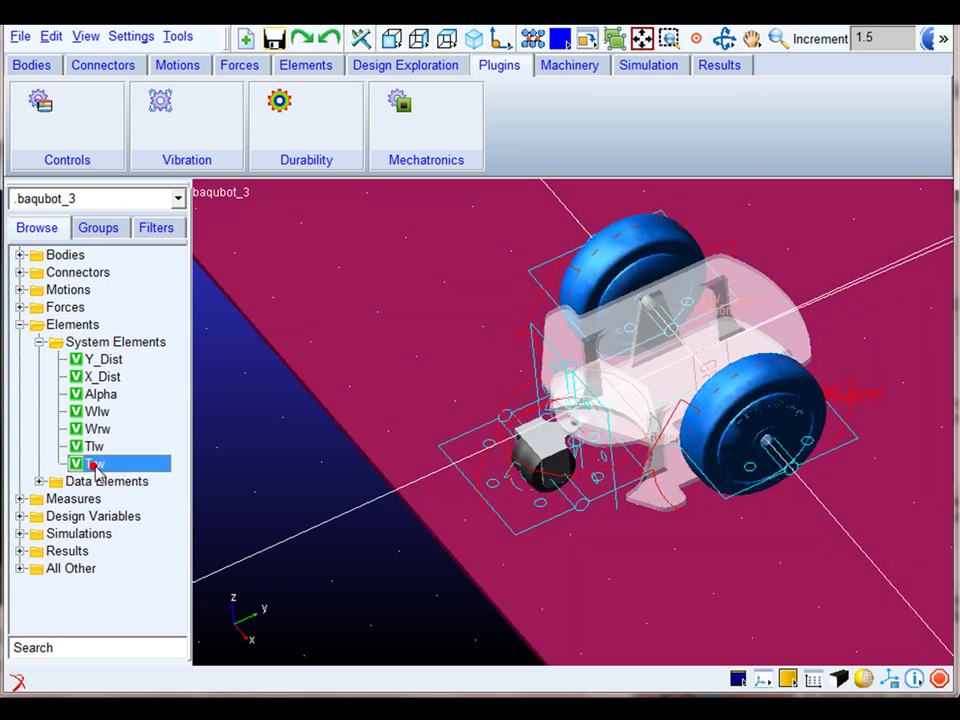
{"action": "left_click", "coordinate": [100, 448], "text": "ctrl"}
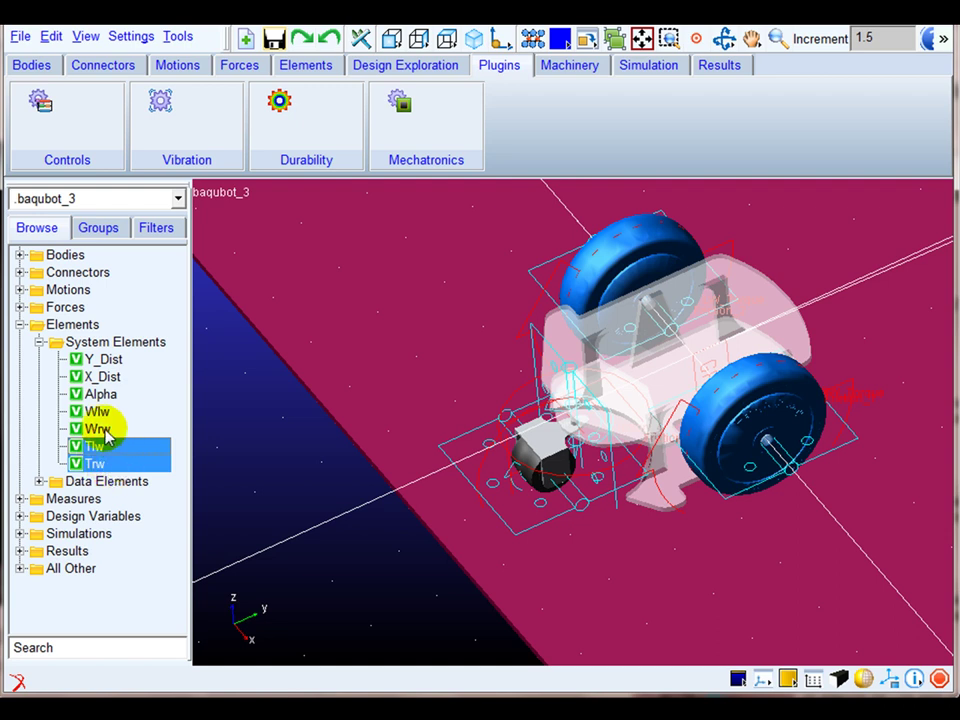
{"action": "left_click", "coordinate": [104, 429]}
{"action": "left_click", "coordinate": [110, 410], "text": "ctrl"}
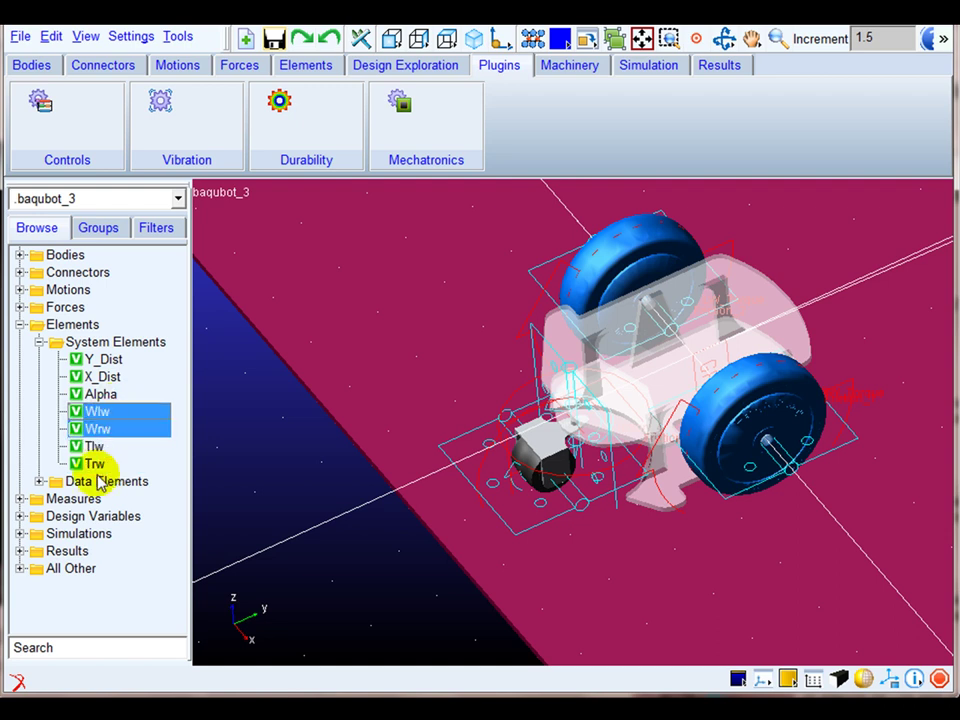
{"action": "left_click", "coordinate": [102, 394]}
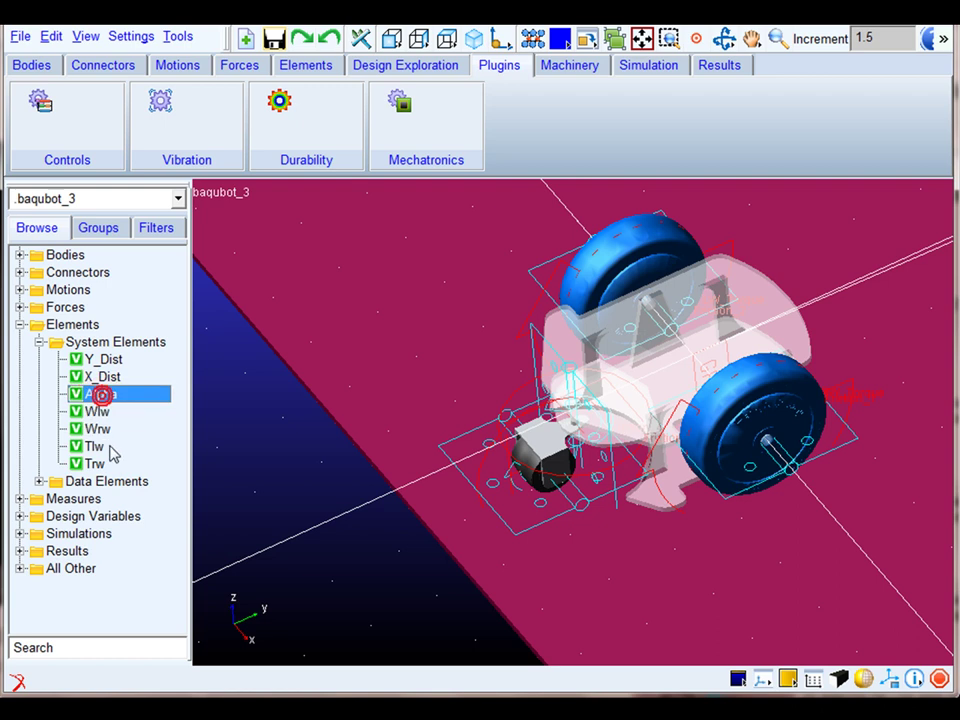
{"action": "left_click", "coordinate": [106, 377]}
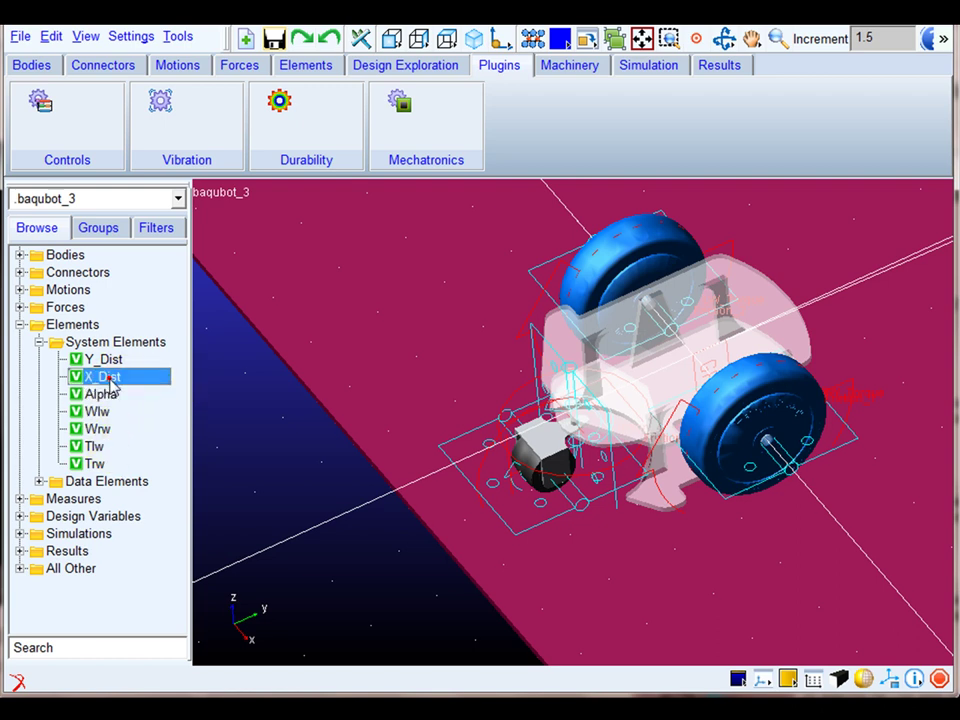
{"action": "left_click", "coordinate": [104, 361], "text": "ctrl"}
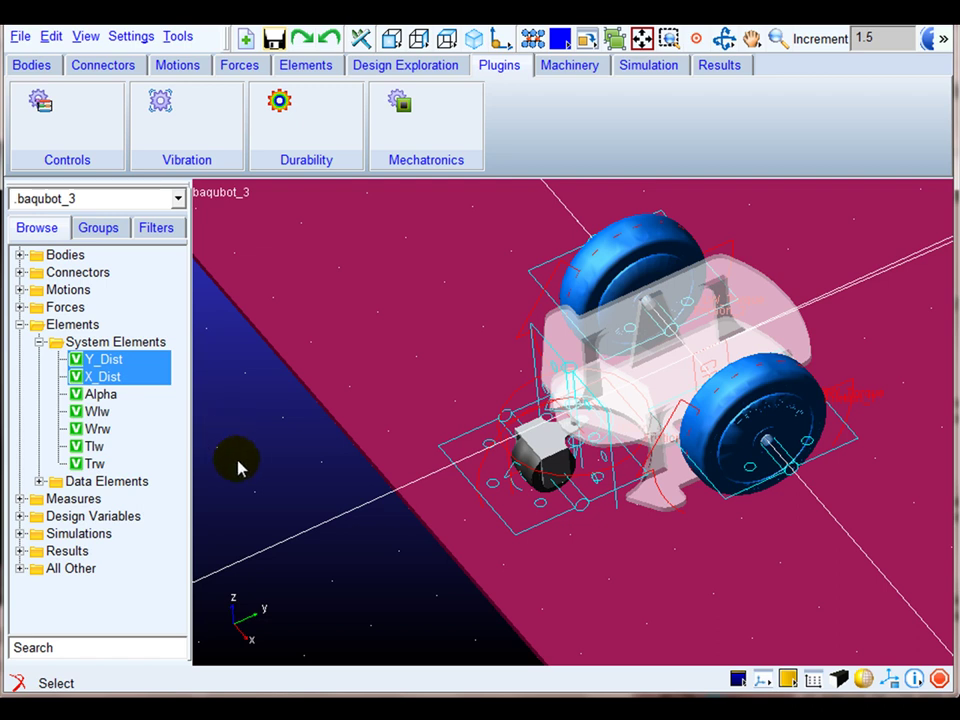
{"action": "left_click", "coordinate": [50, 113]}
Step: Export the robot with Controls Plant Export and open Control_Schematic_9's Mobile robot subsystem in Simulink
{"action": "left_click", "coordinate": [156, 111]}
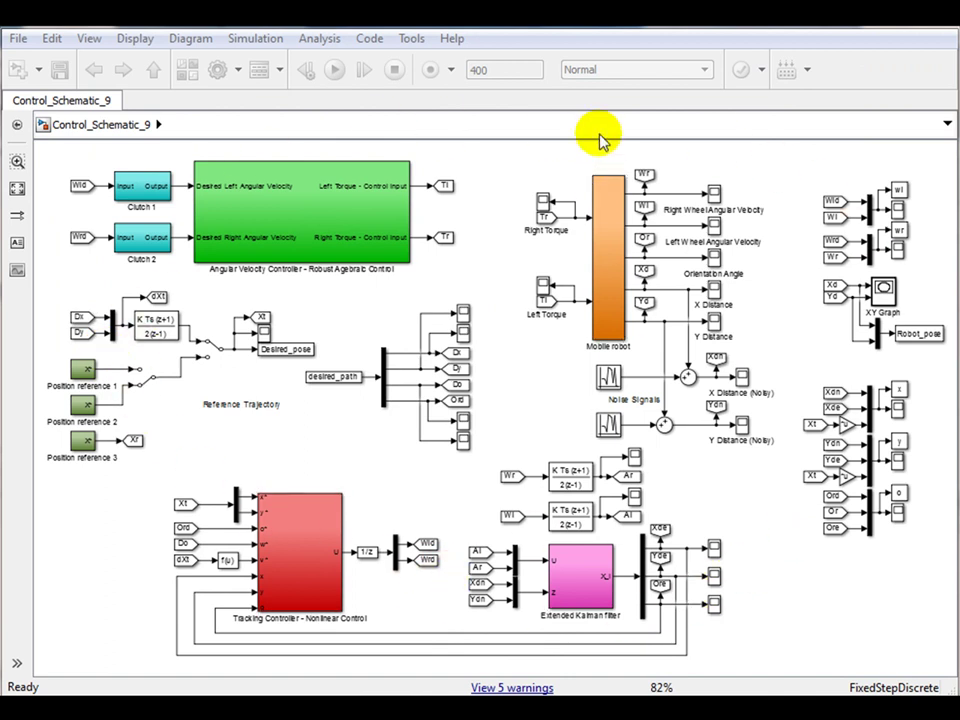
{"action": "left_click", "coordinate": [786, 257]}
{"action": "scroll", "coordinate": [640, 175], "scroll_direction": "up", "scroll_amount": 2}
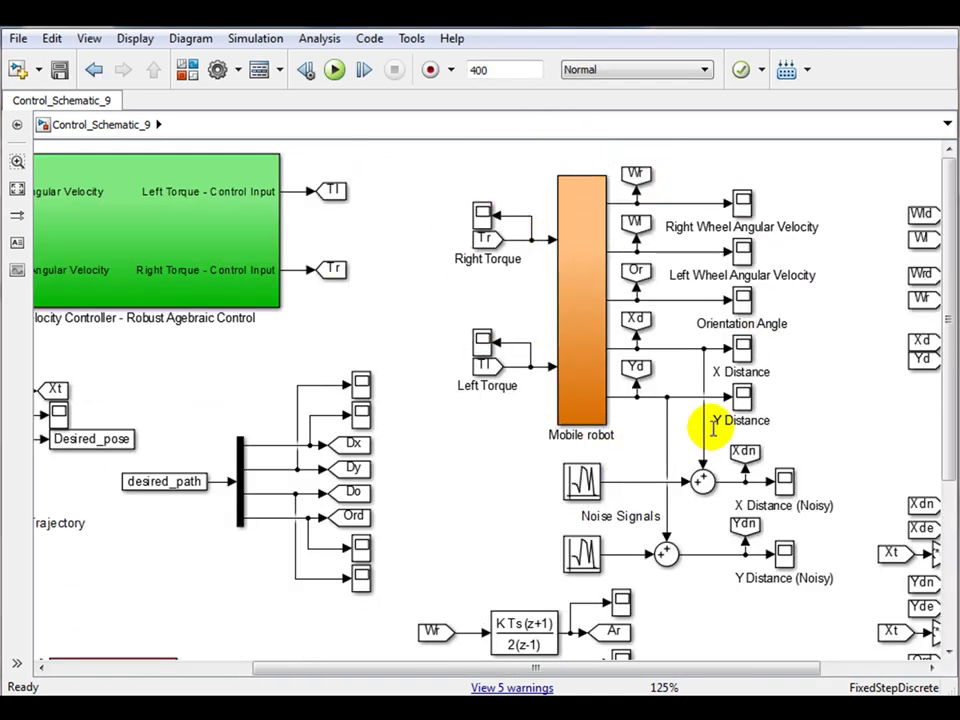
{"action": "double_click", "coordinate": [584, 327]}
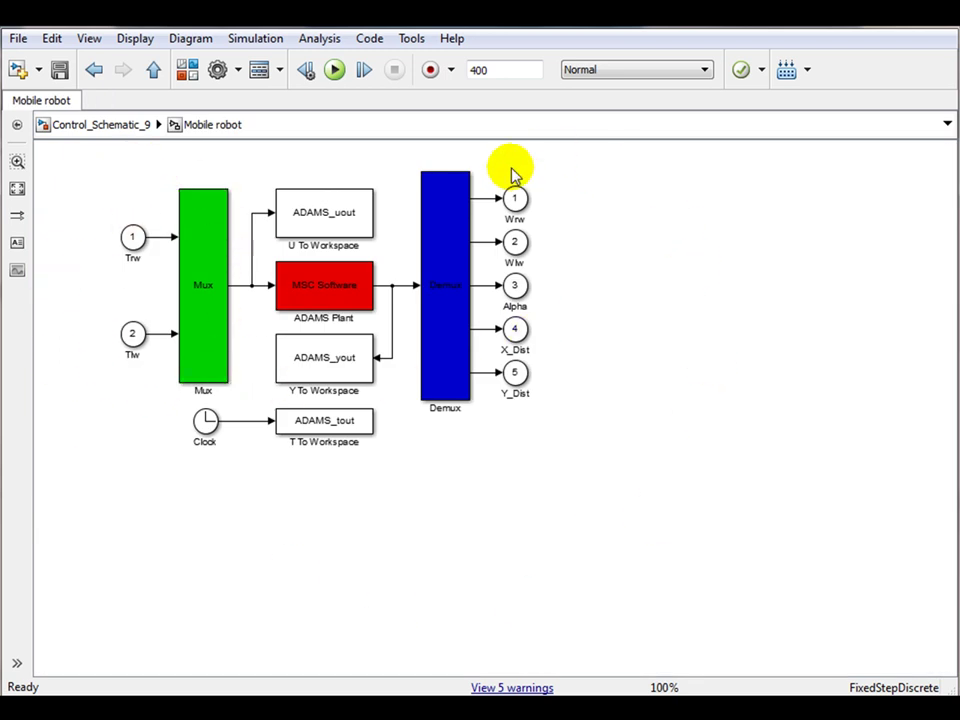
Step: Inspect the ADAMS Plant's Wrw output port, then return to the top-level Control_Schematic_9 diagram
{"action": "left_click", "coordinate": [510, 199]}
{"action": "left_click", "coordinate": [300, 171]}
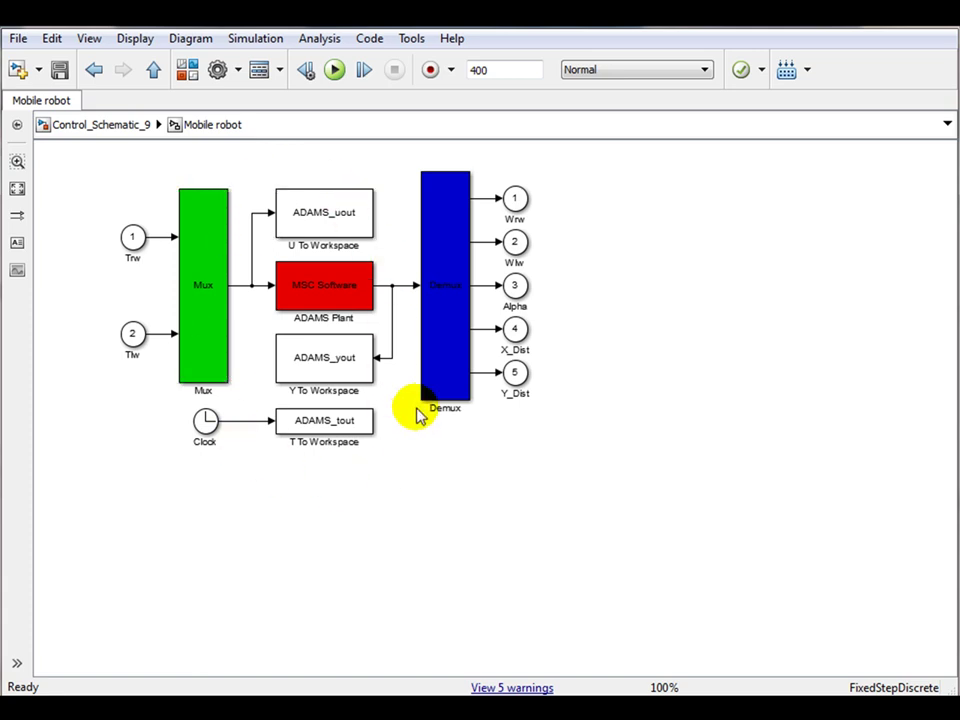
{"action": "left_click", "coordinate": [100, 126]}
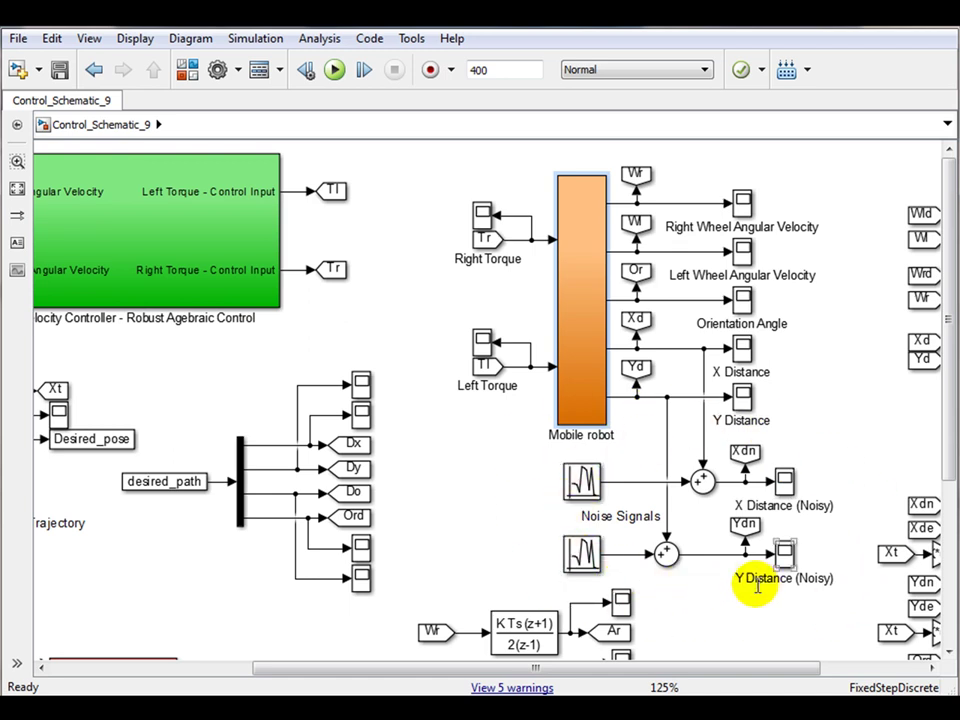
{"action": "left_click_drag", "start_coordinate": [729, 669], "coordinate": [472, 683]}
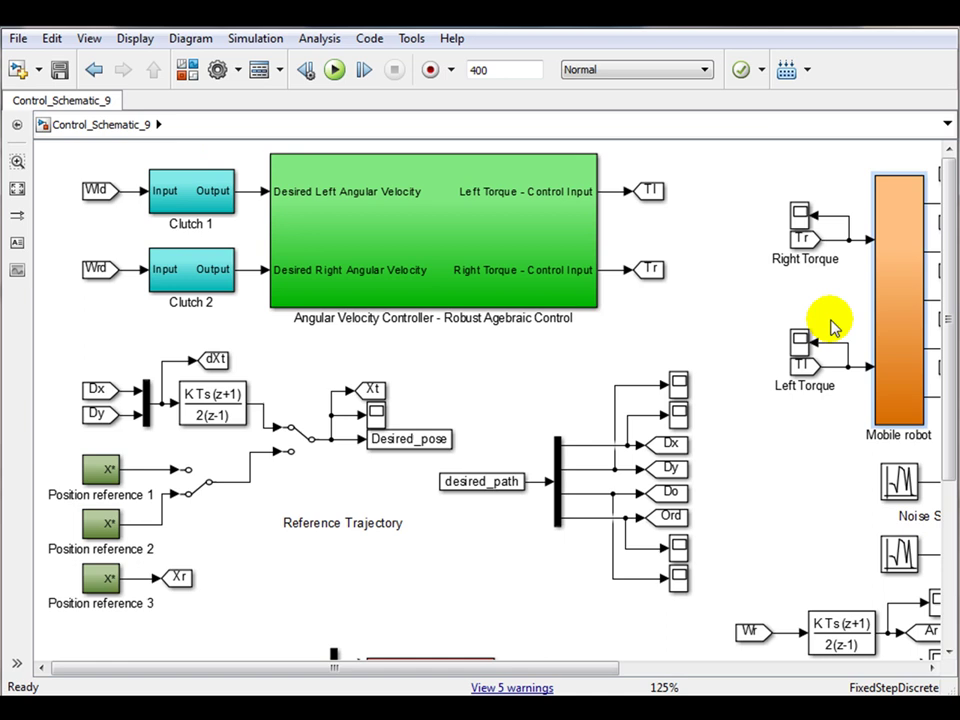
{"action": "left_click_drag", "start_coordinate": [950, 411], "coordinate": [950, 600]}
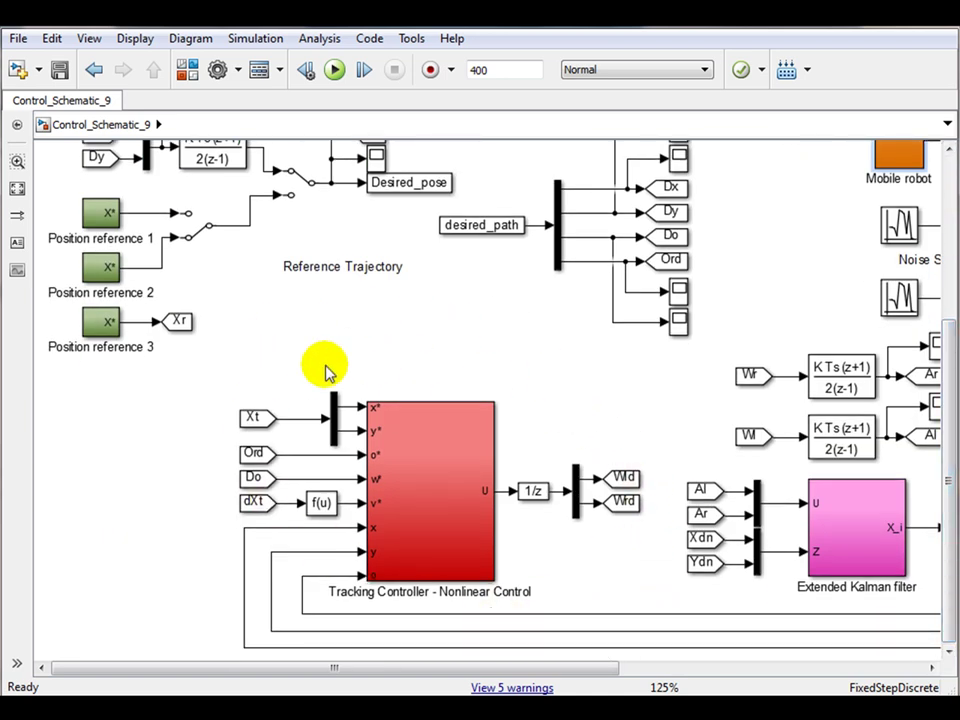
{"action": "left_click_drag", "start_coordinate": [534, 668], "coordinate": [703, 669]}
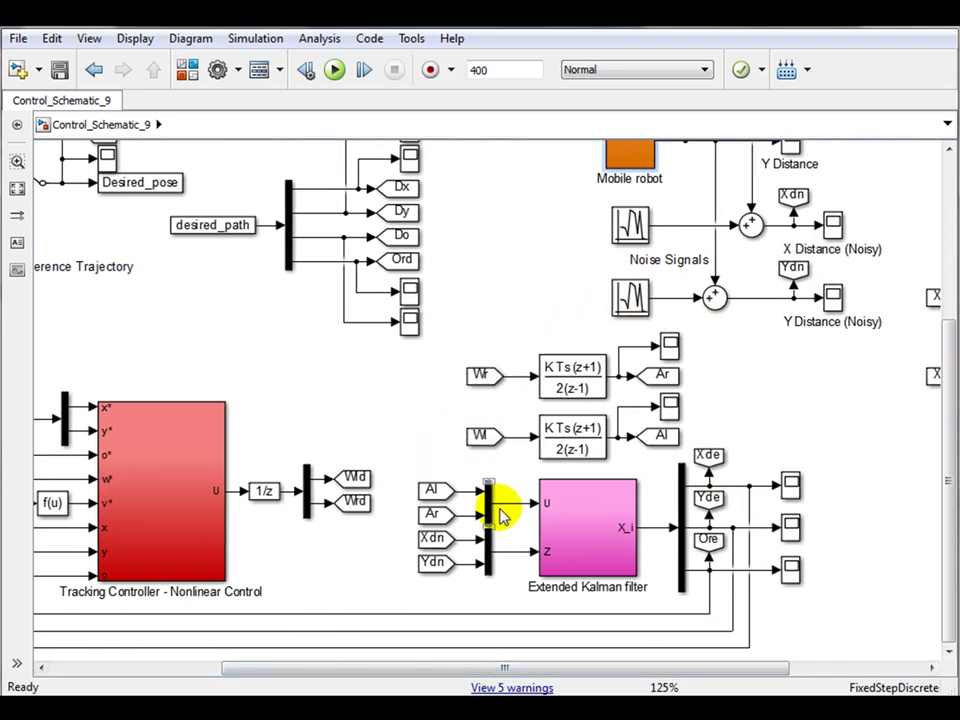
{"action": "left_click", "coordinate": [571, 575]}
{"action": "left_click_drag", "start_coordinate": [519, 668], "coordinate": [376, 668]}
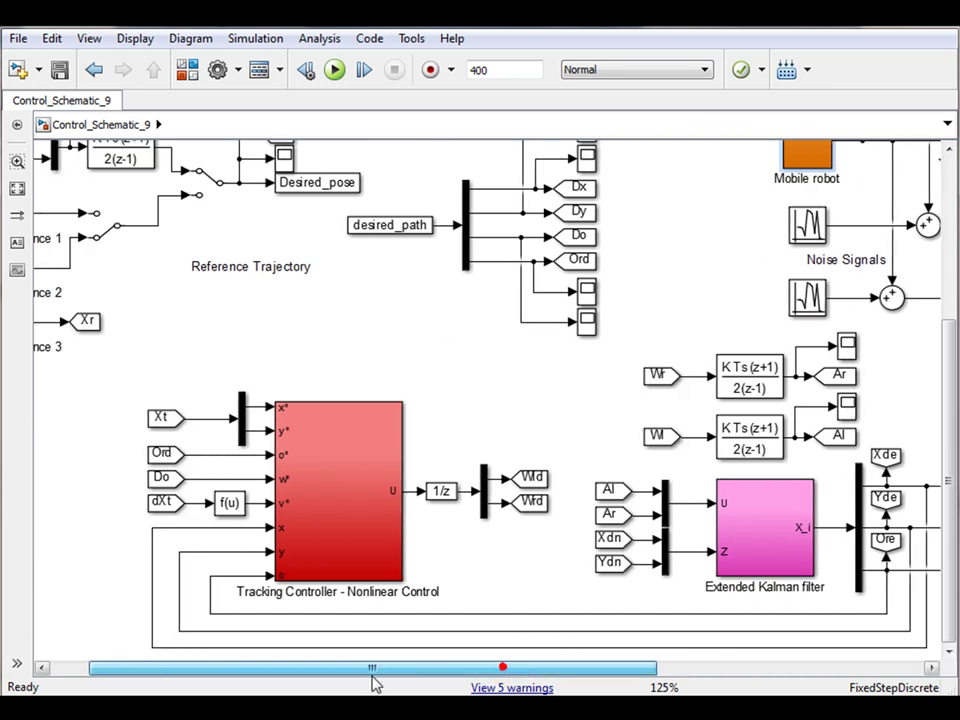
{"action": "left_click_drag", "start_coordinate": [952, 520], "coordinate": [952, 445]}
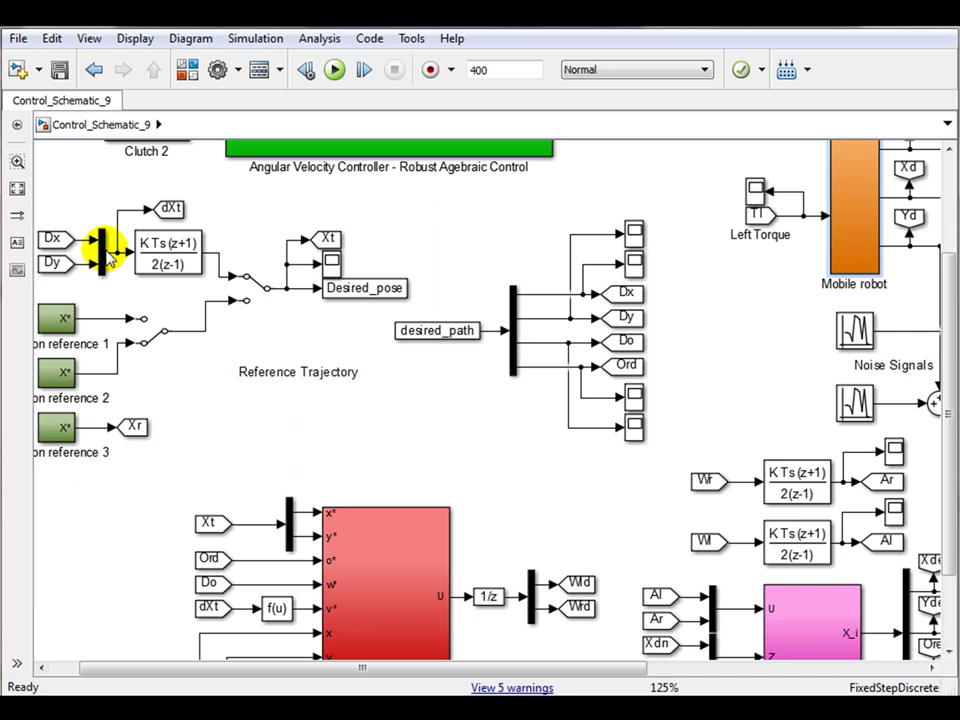
{"action": "left_click_drag", "start_coordinate": [300, 666], "coordinate": [270, 668]}
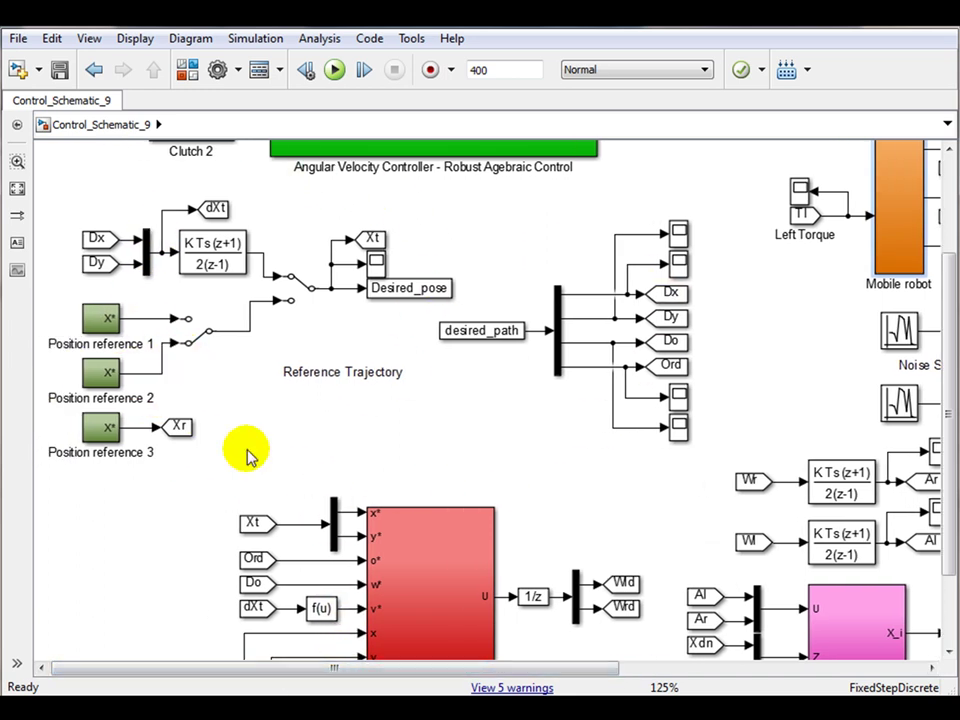
{"action": "left_click_drag", "start_coordinate": [340, 670], "coordinate": [643, 670]}
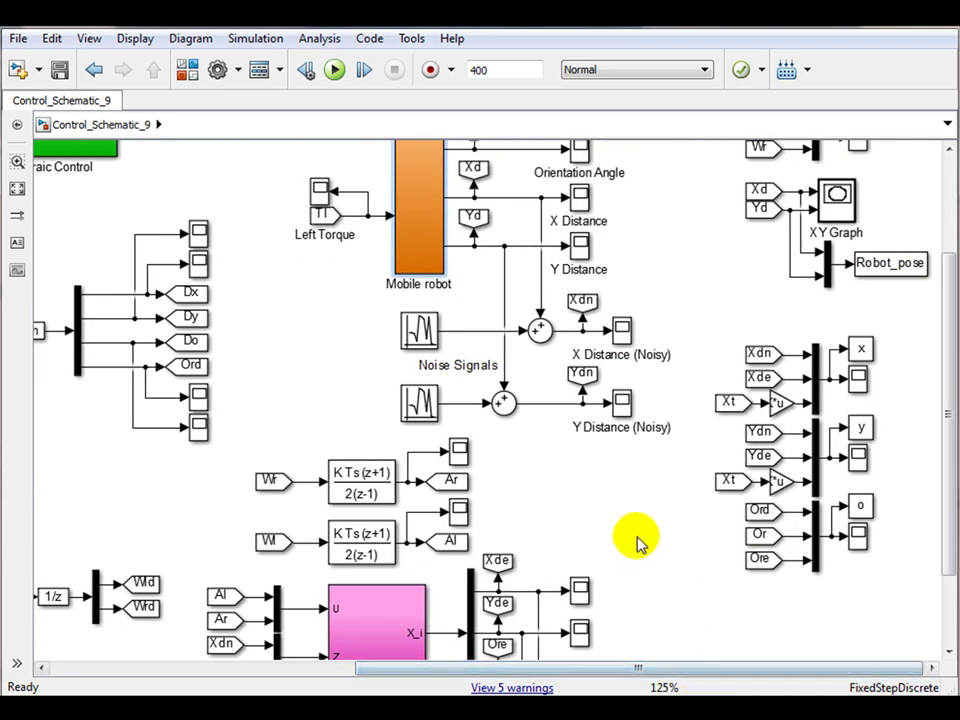
{"action": "scroll", "coordinate": [625, 555], "scroll_direction": "down", "scroll_amount": 2}
{"action": "scroll", "coordinate": [866, 235], "scroll_direction": "up", "scroll_amount": 2}
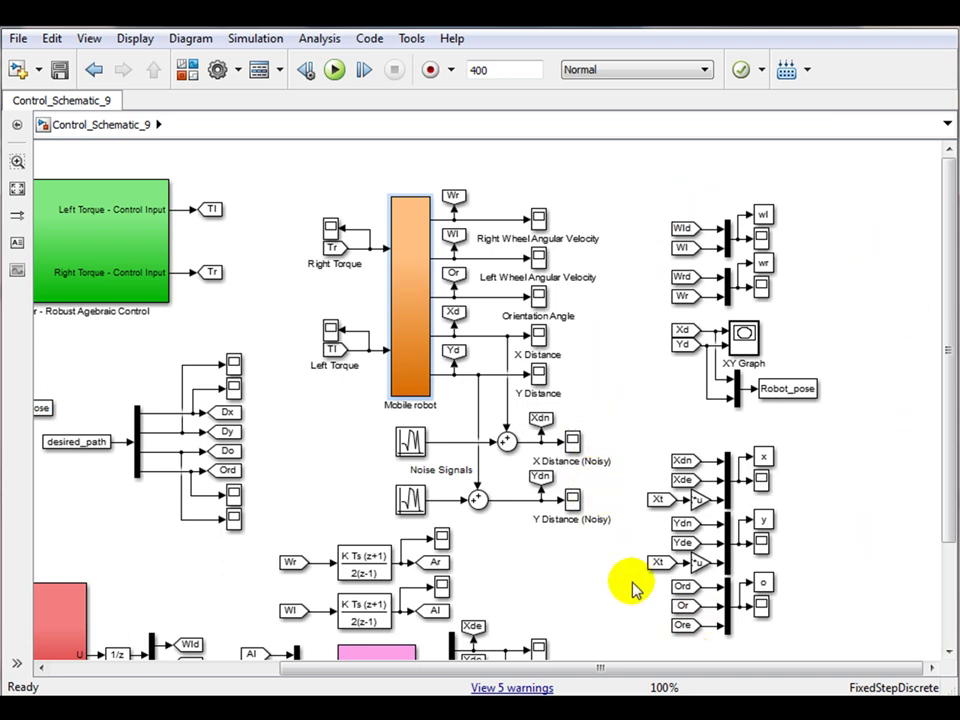
Step: Play back the Bot_3_analysis animation in Adams/View until the robot passes Time=6.1050
{"action": "left_click", "coordinate": [903, 543]}
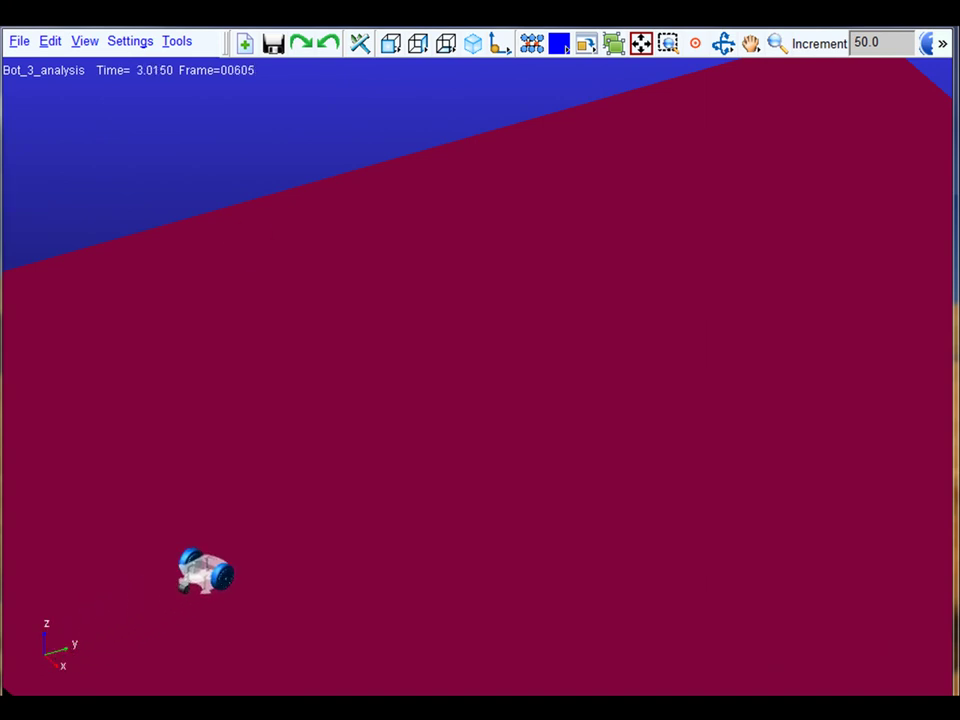
{"action": "left_click", "coordinate": [668, 44]}
{"action": "left_click_drag", "start_coordinate": [741, 113], "coordinate": [740, 143]}
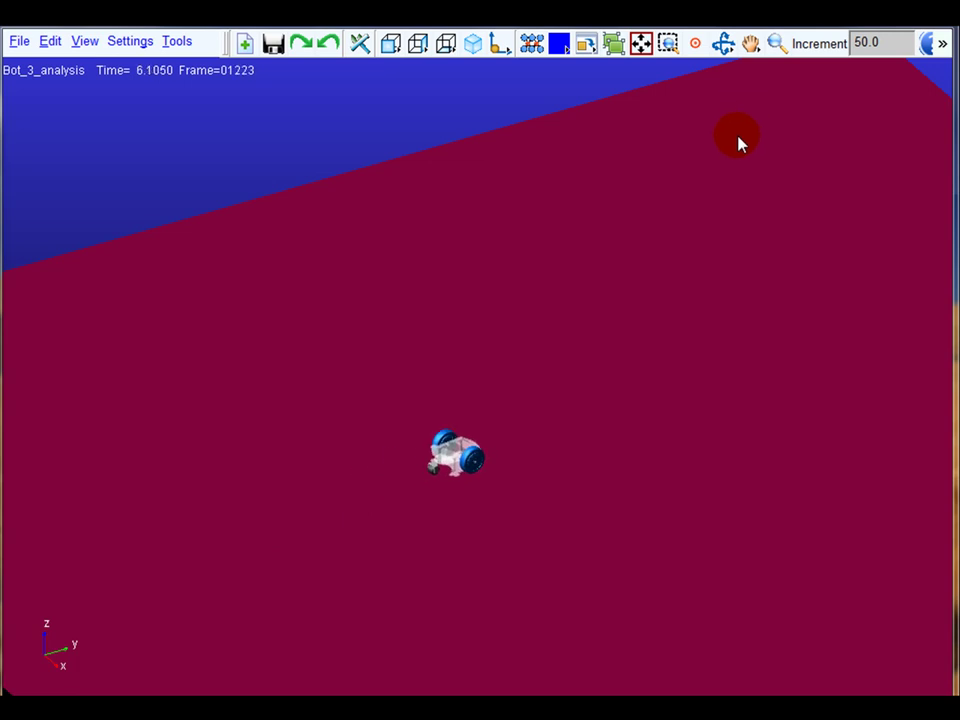